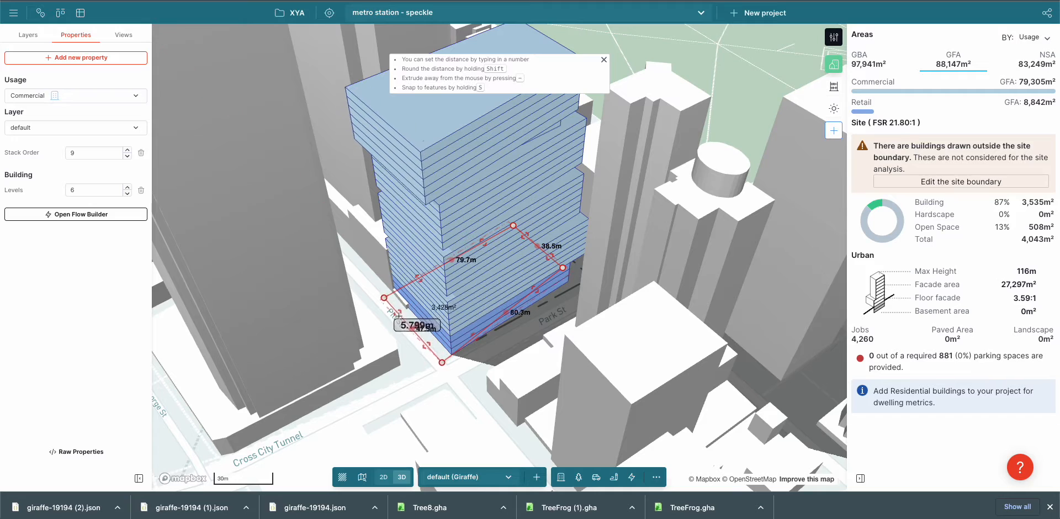
Push the Pitt Street edges of the tower's stacked commercial blocks outward to enlarge their floor plates
click(586, 135)
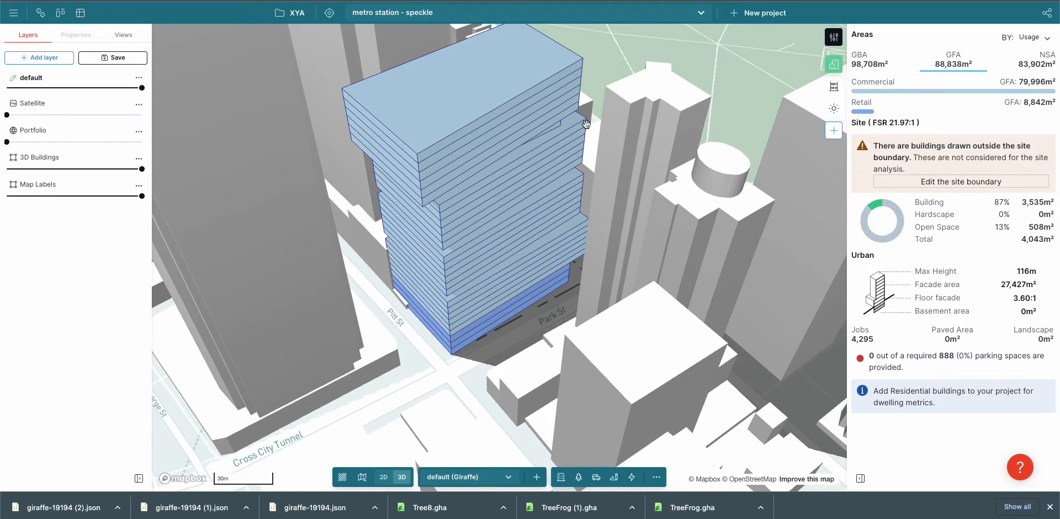
click(571, 135)
click(408, 306)
click(402, 310)
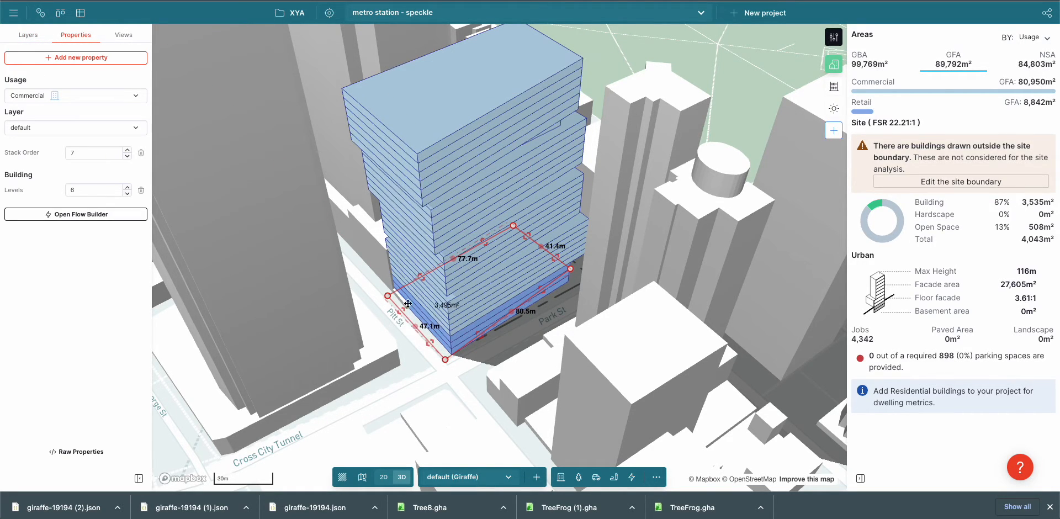
click(408, 307)
click(404, 309)
click(546, 349)
Reduce the opacity of the 3D Buildings layer to well under half
right_drag(546, 349, 544, 328)
drag(142, 169, 55, 170)
scroll(524, 243, down, 3)
right_drag(525, 243, 431, 272)
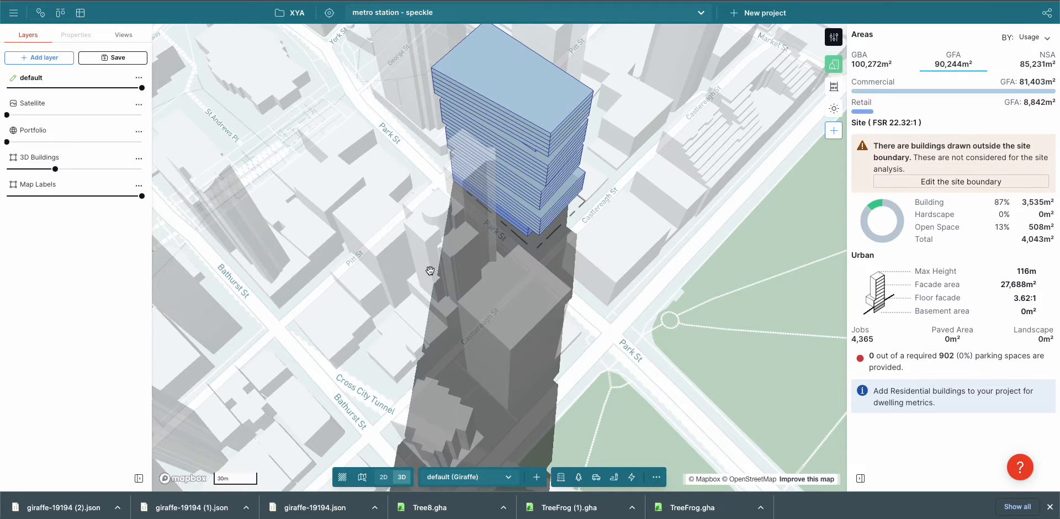
Export the project as GeoJSON (GIS format)
click(13, 13)
mouse_move(53, 83)
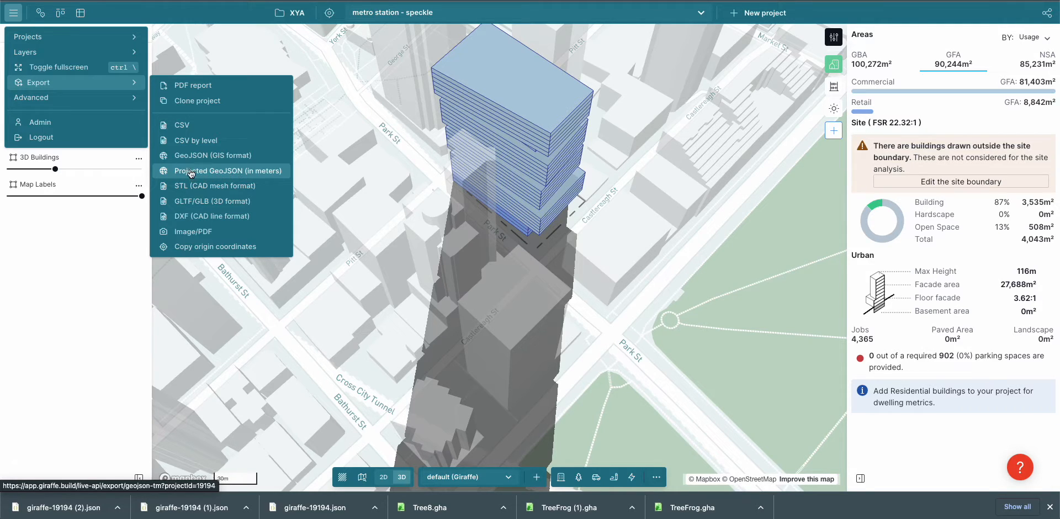
click(195, 159)
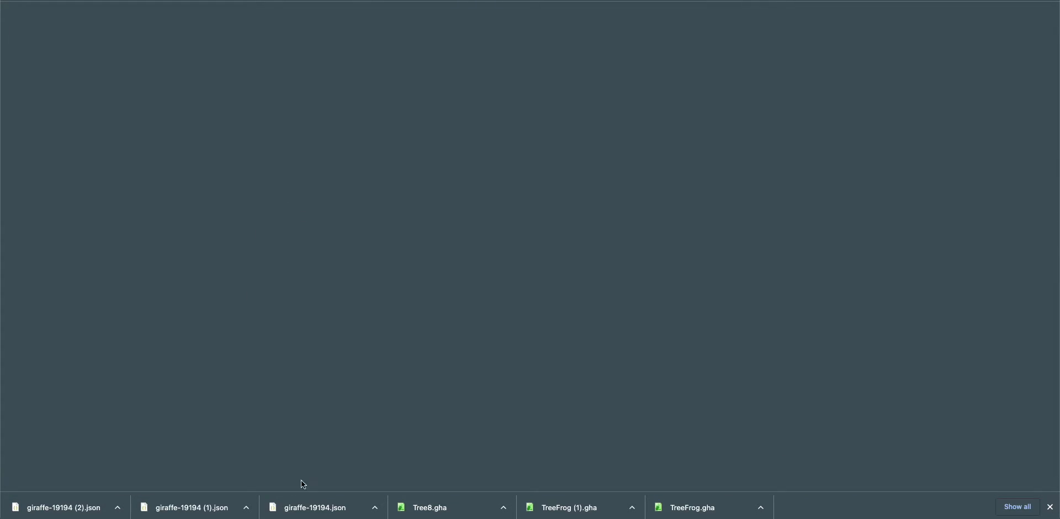
Switch to QGIS and remove the outdated giraffe-19194 (2) layer from the project
key(super+Tab)
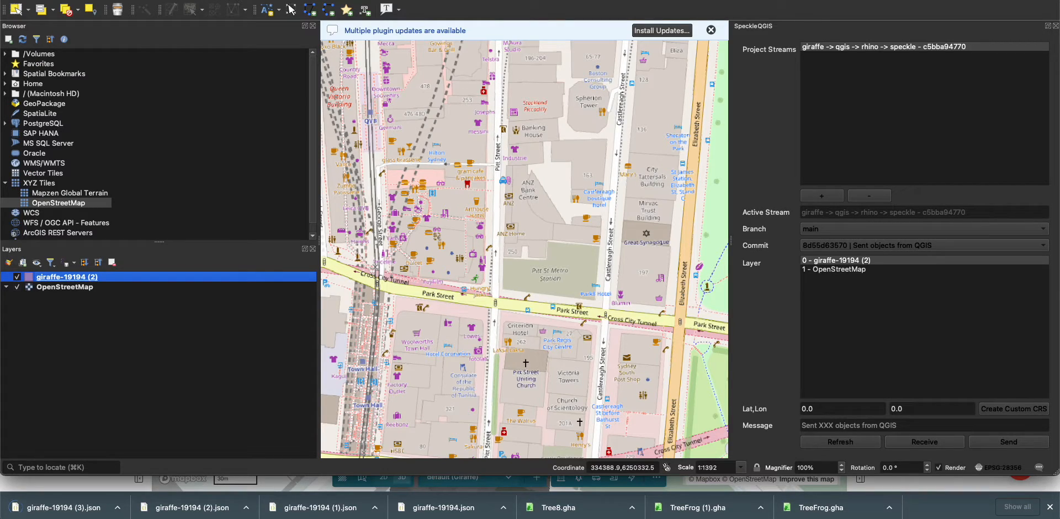
right_click(58, 278)
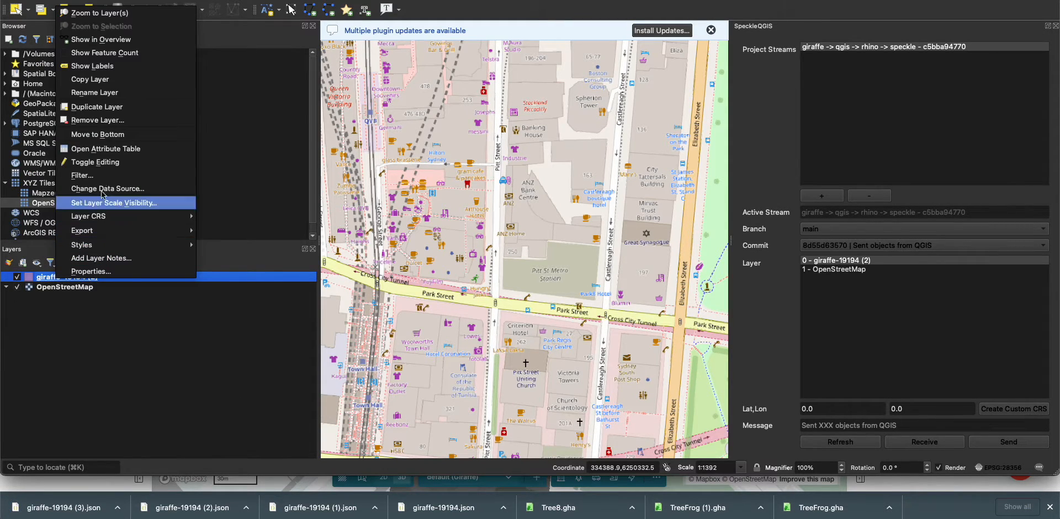
click(108, 121)
click(580, 205)
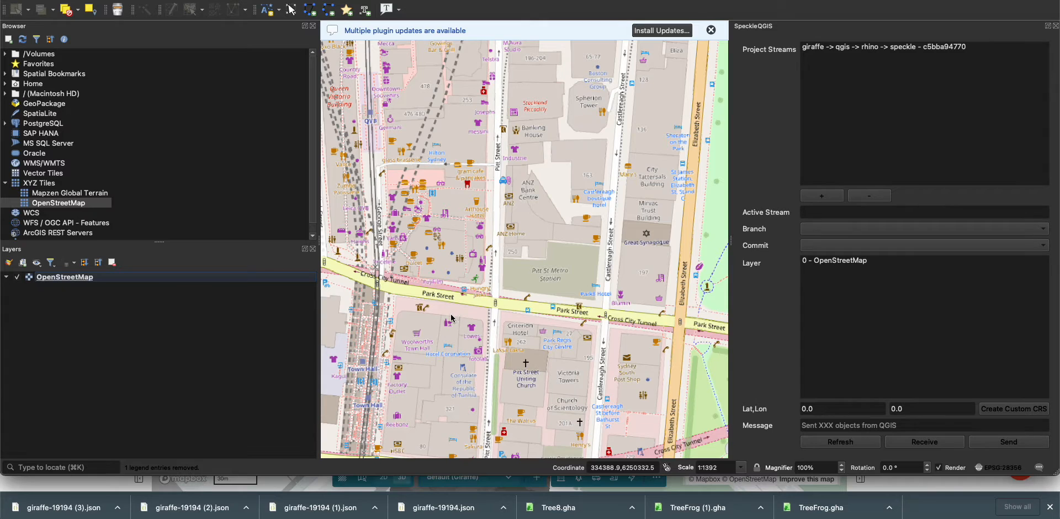
Add the exported giraffe-19194 (3).json to the map as a layer above OpenStreetMap
scroll(451, 324, up, 1)
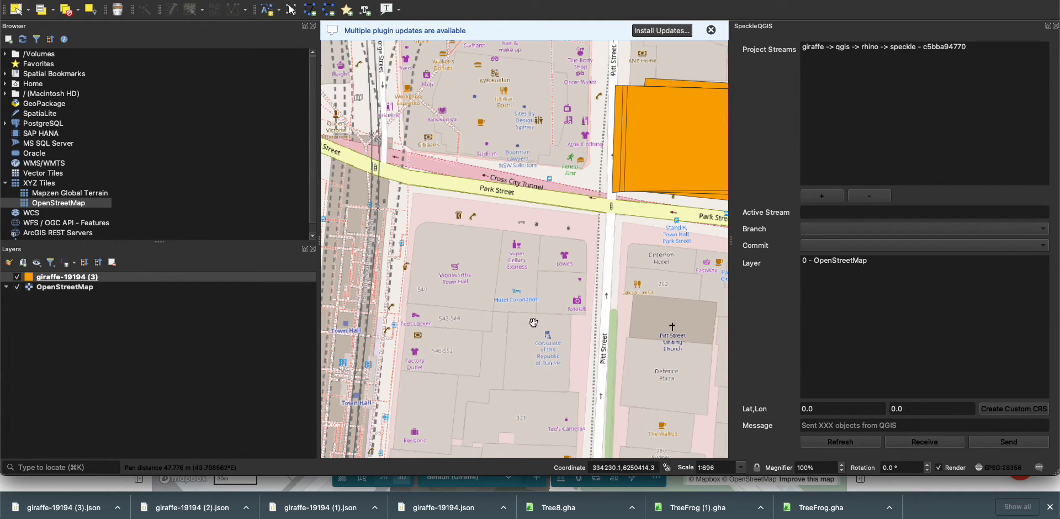
drag(549, 322, 355, 338)
drag(464, 156, 407, 149)
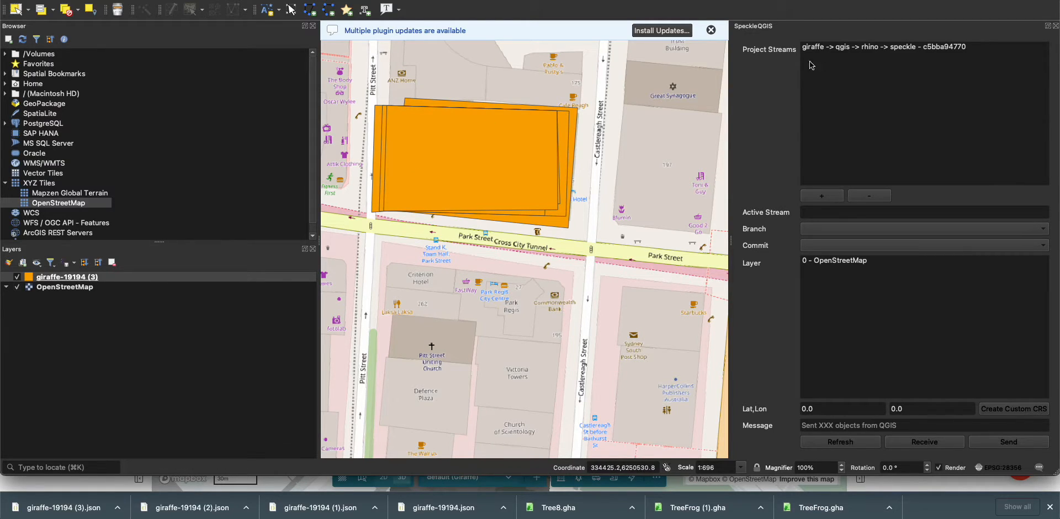
Refresh the SpeckleQGIS layer list and send the giraffe-19194 (3) layer to the main branch of the giraffe -> qgis -> rhino -> speckle stream
click(835, 48)
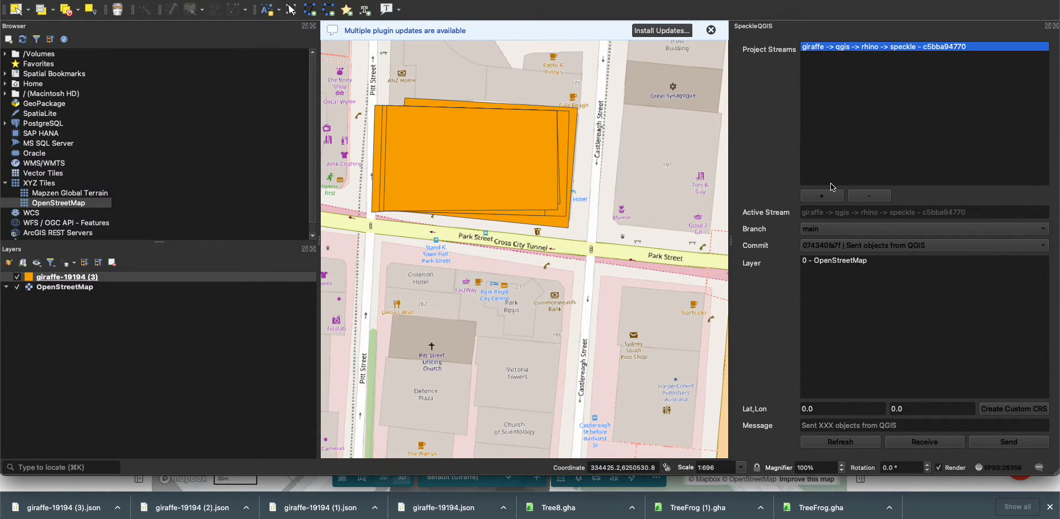
click(824, 442)
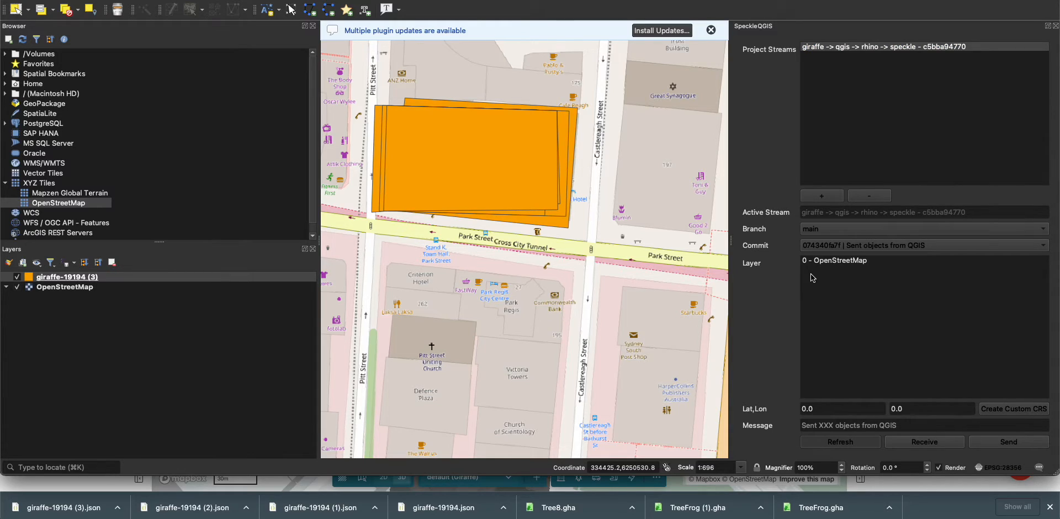
click(842, 444)
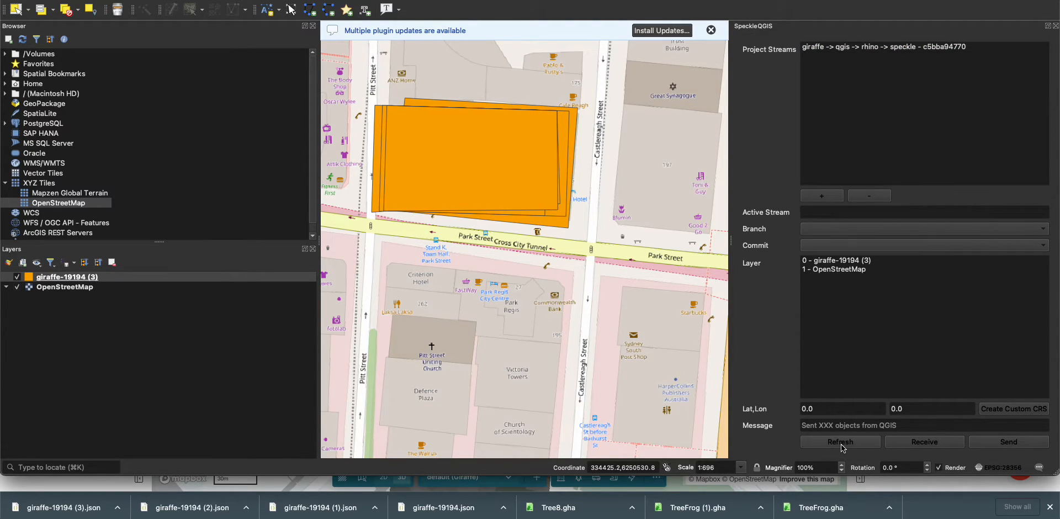
click(855, 260)
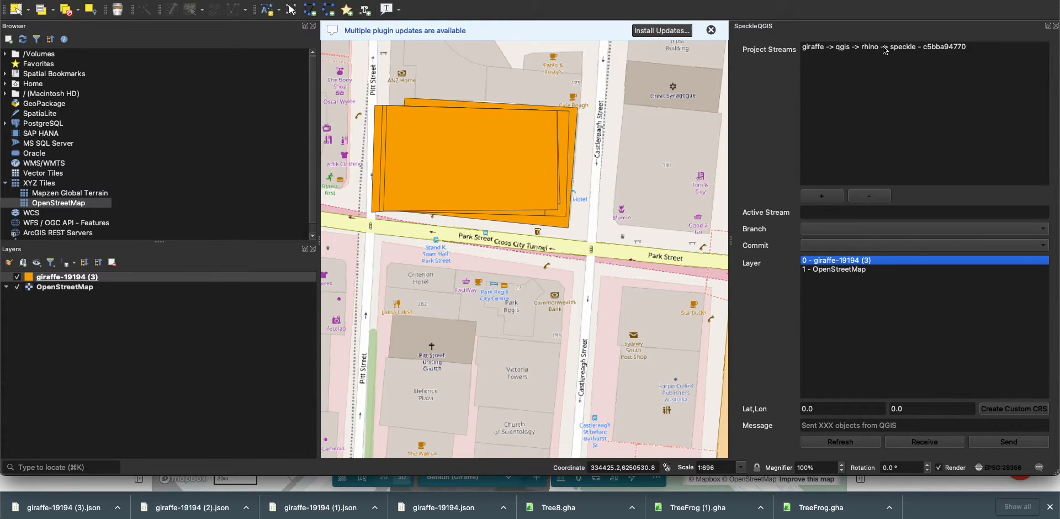
click(999, 443)
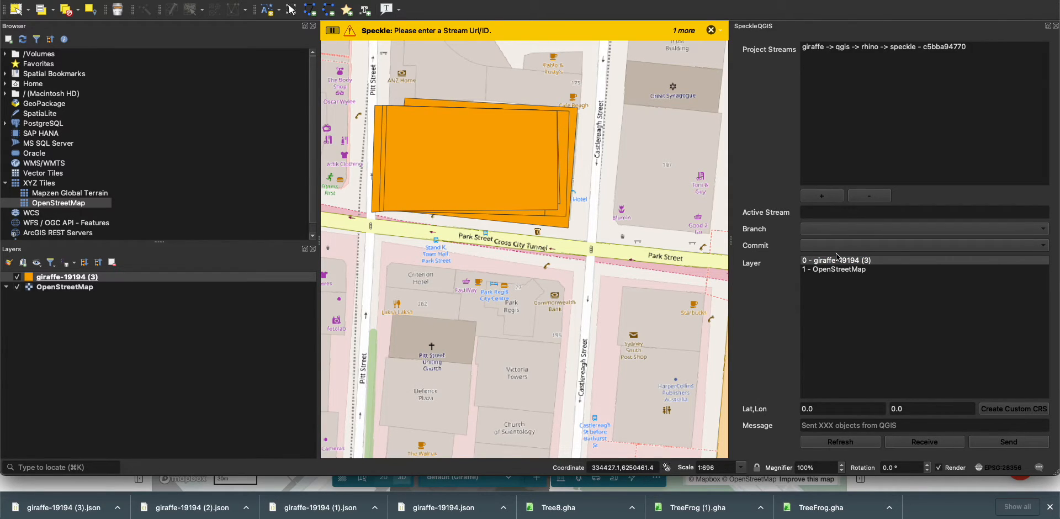
click(849, 48)
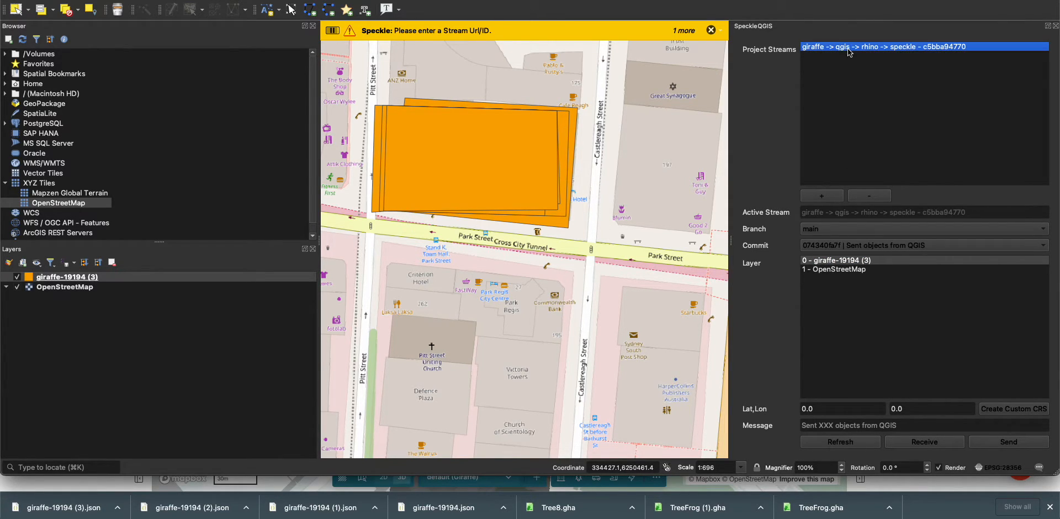
click(1008, 441)
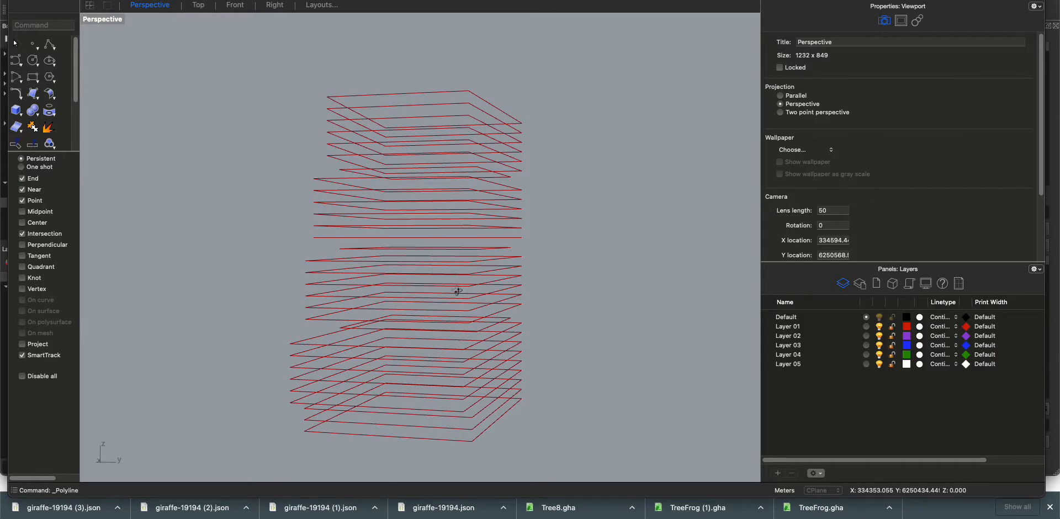
Switch to the geojsonExport Grasshopper definition in Rhino and receive the newly sent data from the Speckle stream
mouse_move(457, 291)
right_down()
mouse_move(528, 342)
mouse_move(537, 339)
mouse_move(444, 288)
right_up()
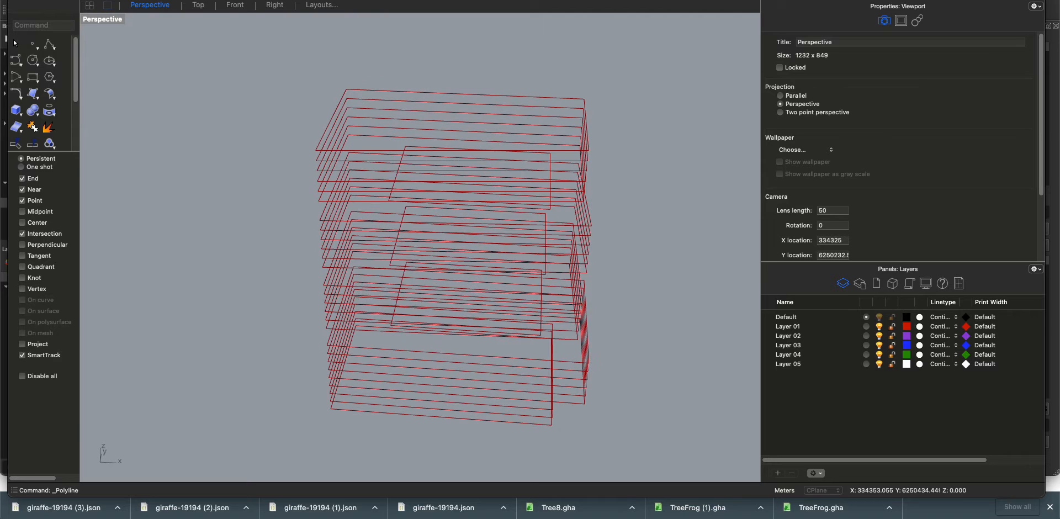
key(super+grave)
drag(416, 412, 528, 128)
scroll(603, 420, down, 8)
right_drag(525, 391, 807, 357)
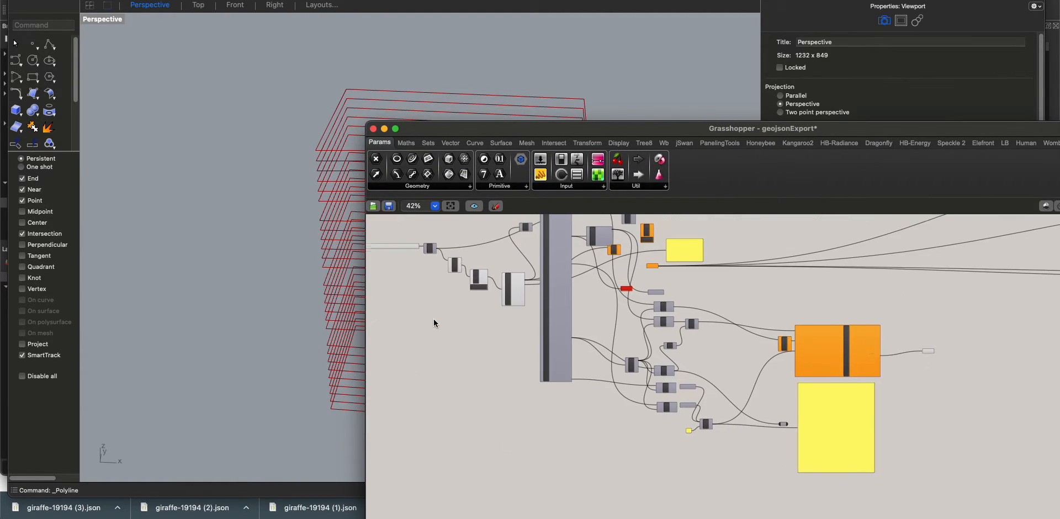
right_drag(431, 318, 508, 340)
scroll(542, 300, up, 10)
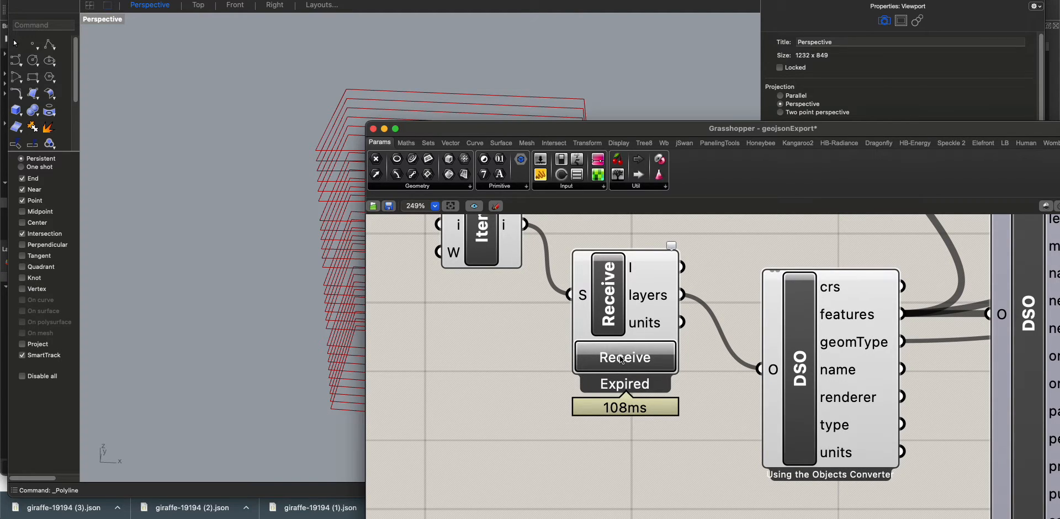
click(622, 360)
Examine the Receive component and the Deconstruct Speckle Object components that unpack its layers into features and building properties
scroll(621, 360, down, 10)
right_drag(859, 300, 843, 302)
scroll(616, 378, up, 1)
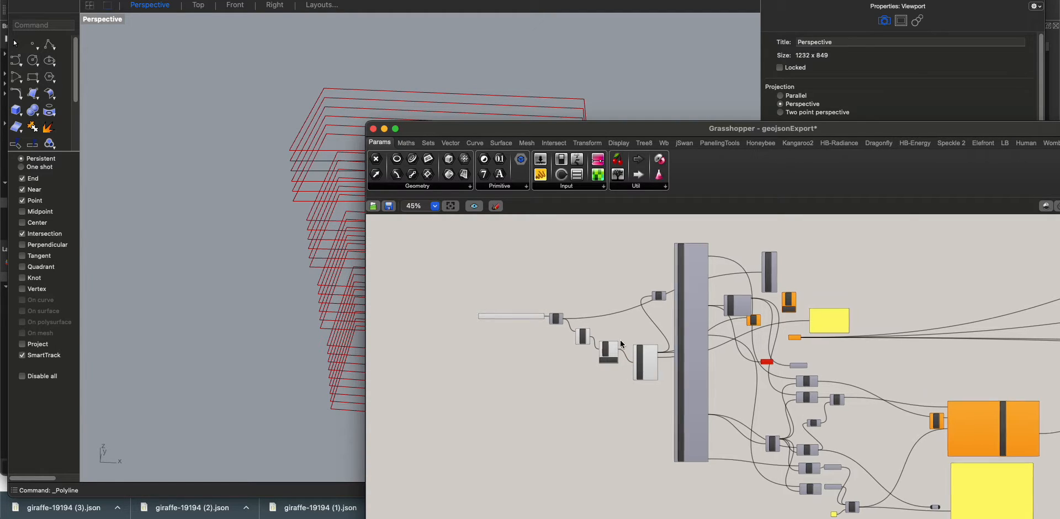
scroll(621, 340, up, 5)
drag(602, 360, 599, 363)
drag(687, 397, 673, 387)
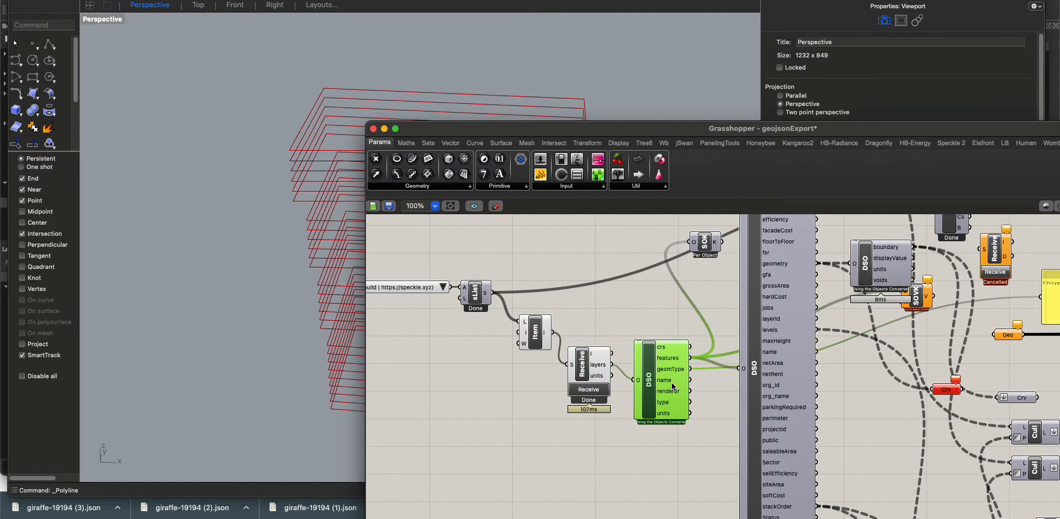
scroll(655, 386, up, 1)
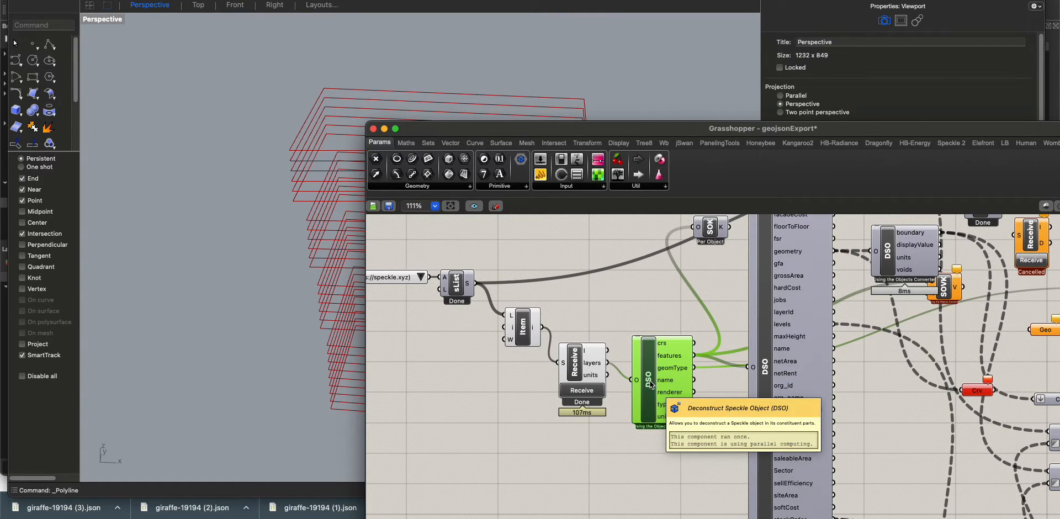
scroll(651, 385, down, 2)
right_drag(822, 412, 796, 411)
drag(723, 376, 704, 370)
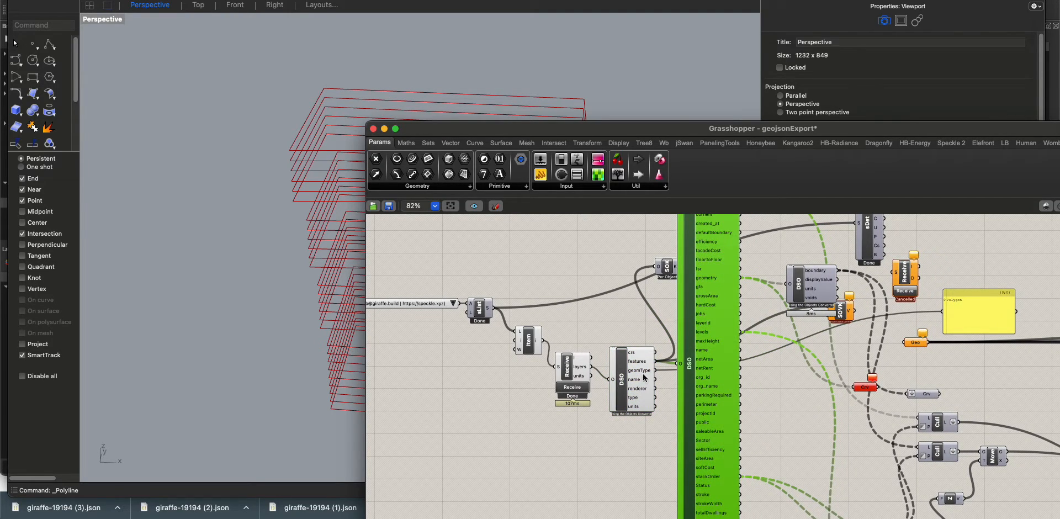
scroll(636, 374, up, 1)
drag(579, 368, 580, 376)
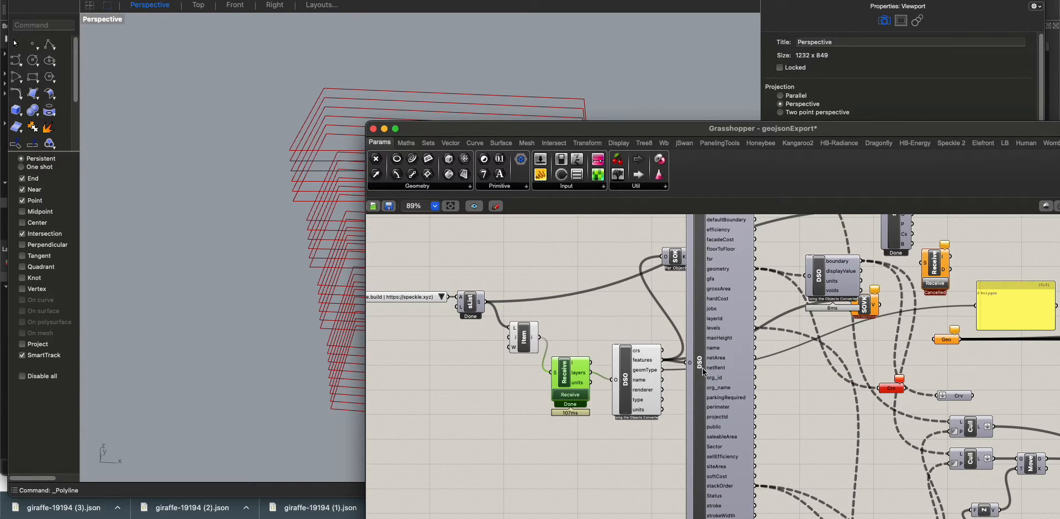
Try a Deserialize Json component fed by the Receive component's layers output, and delete it again
scroll(696, 365, up, 2)
scroll(695, 365, down, 1)
right_drag(687, 354, 562, 322)
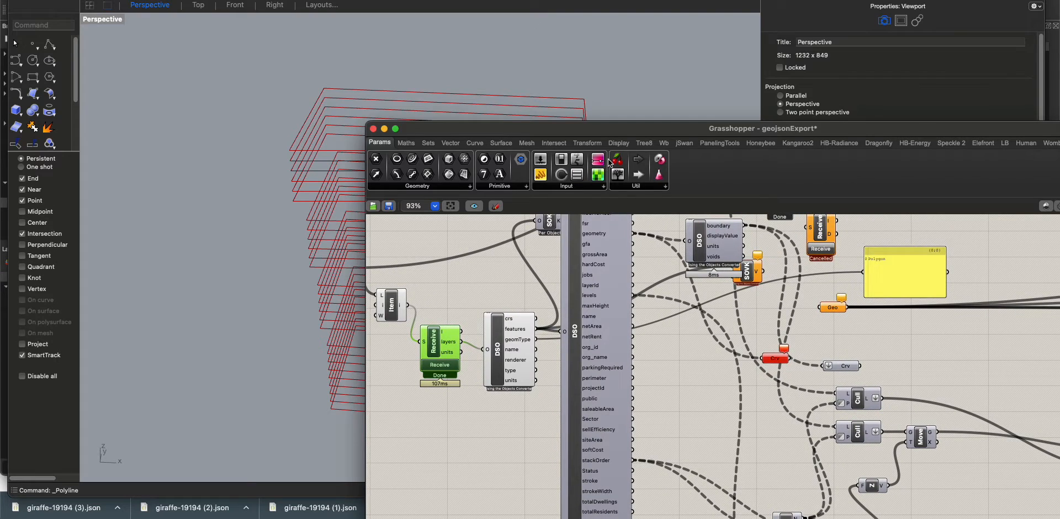
double_click(671, 398)
text(jswo)
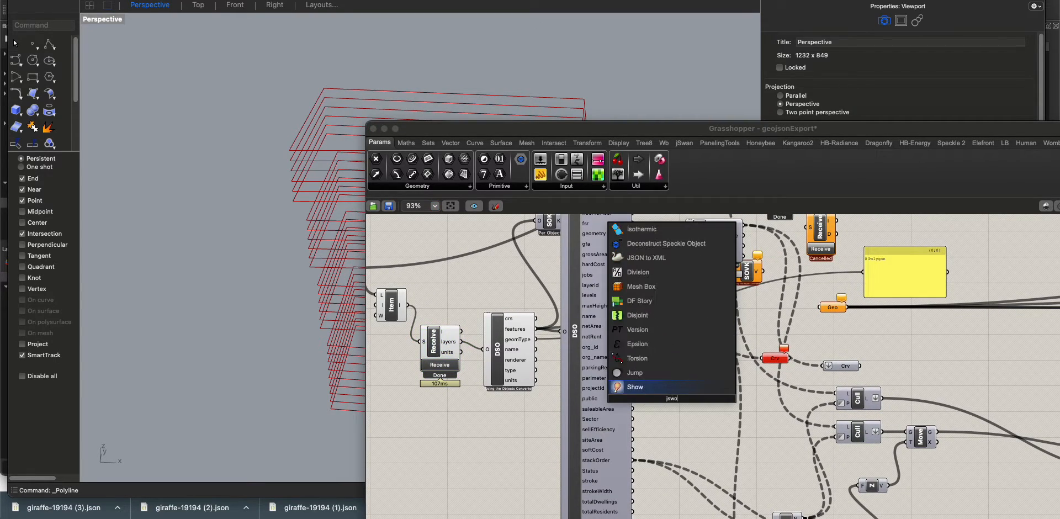
key(BackSpace)
key(BackSpace)
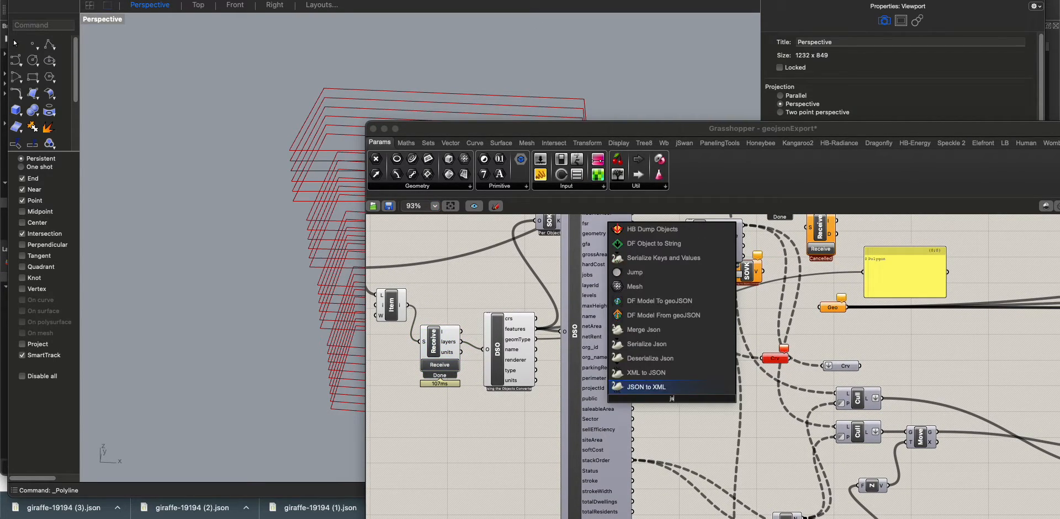
click(657, 358)
drag(663, 399, 461, 342)
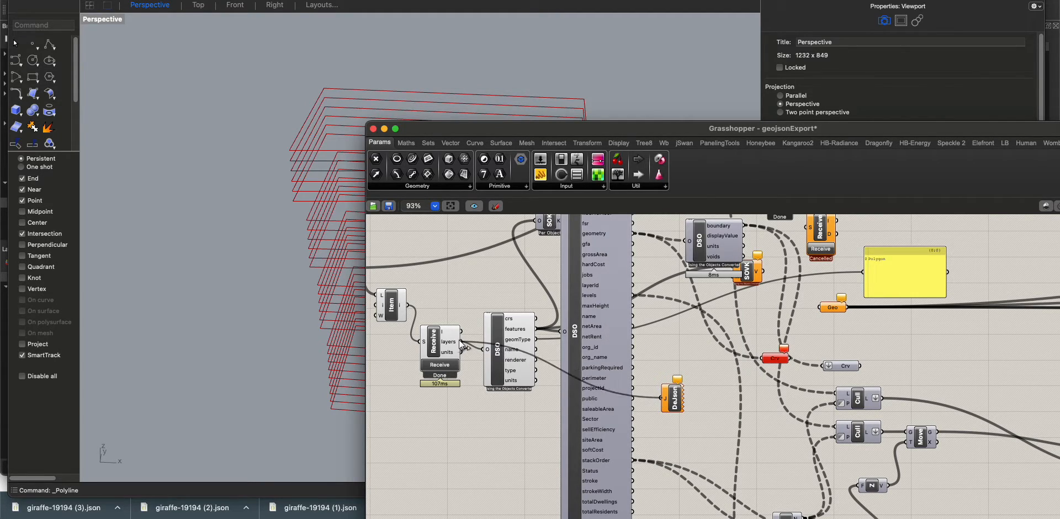
drag(670, 406, 671, 407)
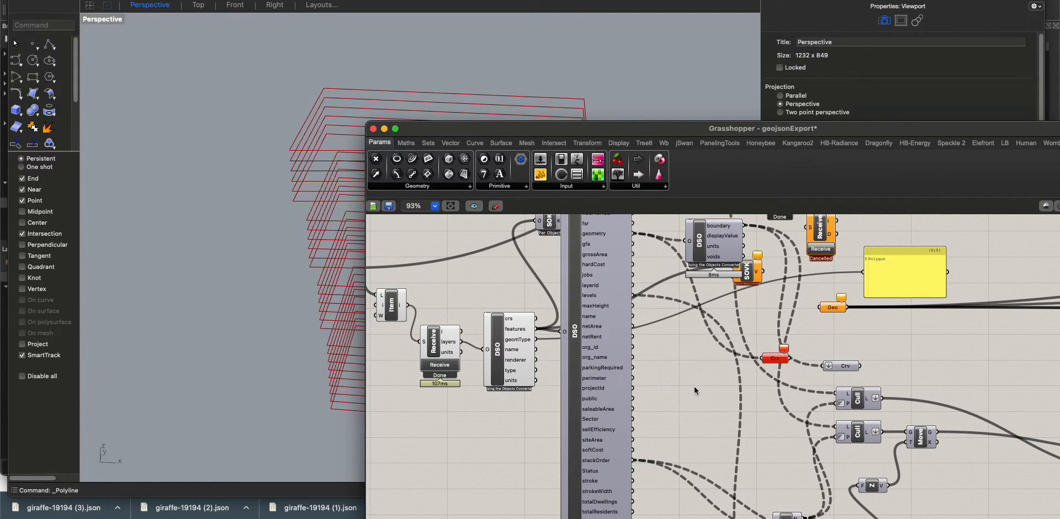
Resize the Grasshopper window and move the Crv parameter closer to the feaso11 component's occupiedSlabs output
scroll(695, 388, down, 10)
scroll(717, 392, up, 8)
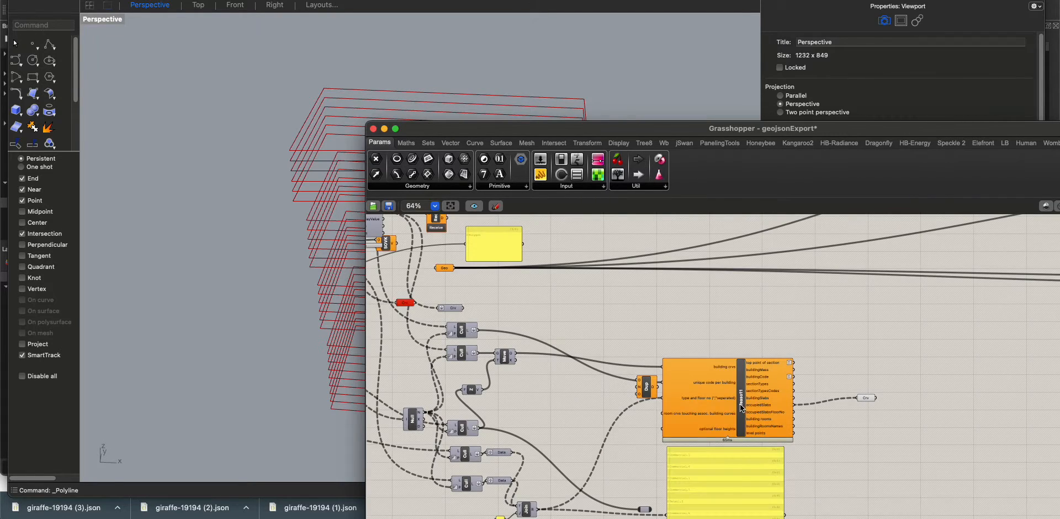
scroll(741, 399, up, 3)
drag(607, 386, 629, 370)
drag(375, 116, 519, 52)
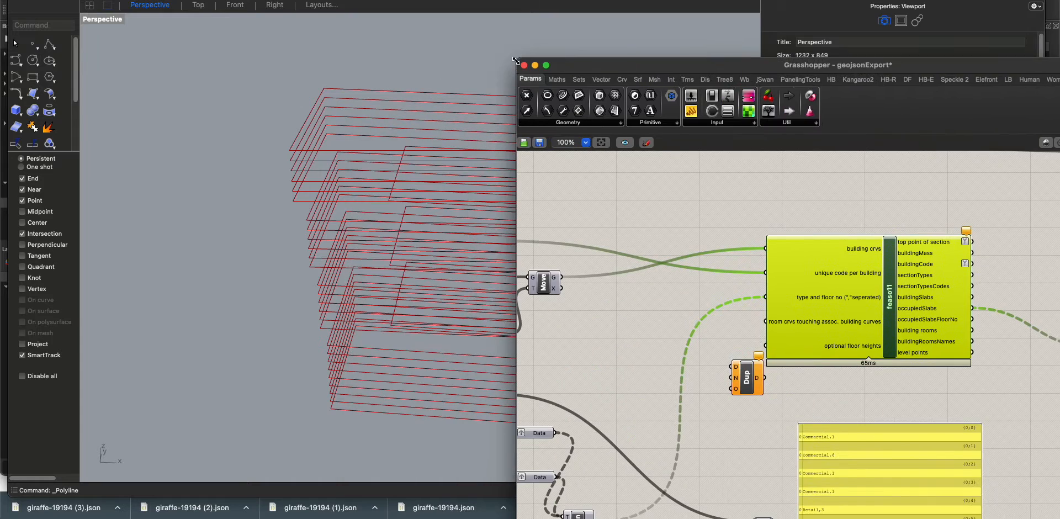
scroll(838, 331, right, 5)
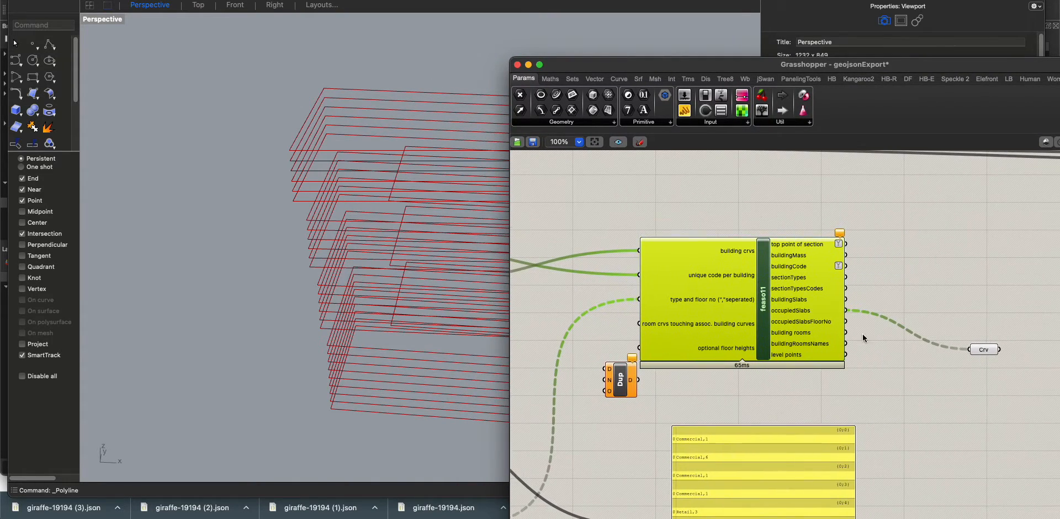
drag(988, 354, 934, 326)
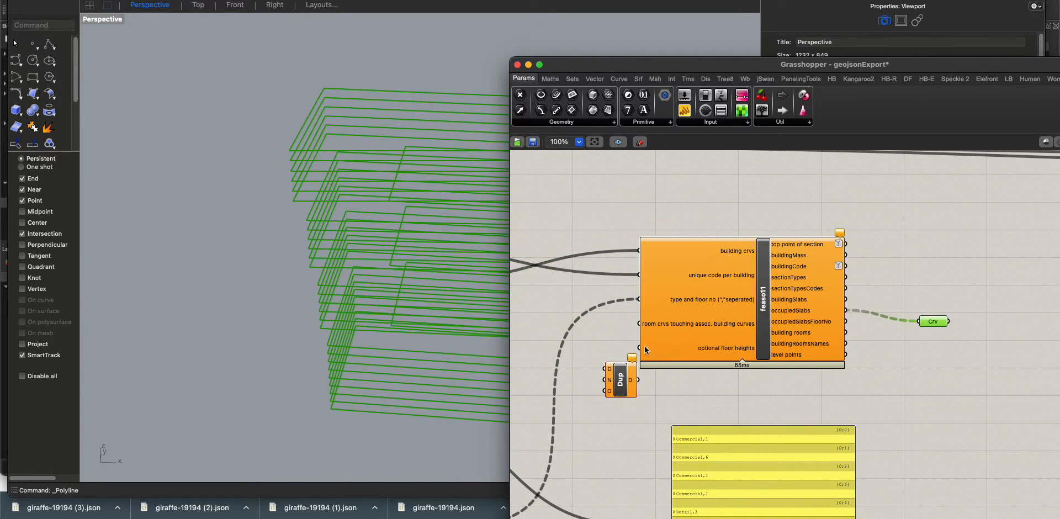
Hide the preview of the stacked slab curves and preview the flat footprint curves from the Cull component feeding Move
scroll(660, 332, down, 1)
right_drag(614, 376, 803, 358)
click(672, 483)
click(580, 260)
key(space)
click(749, 312)
right_drag(777, 258, 684, 270)
scroll(688, 272, down, 5)
drag(910, 350, 769, 259)
middle_click(899, 370)
click(934, 335)
right_drag(353, 358, 367, 334)
Position the yellow panel below the feaso11 component and feed it from the uppermost Cull output to read the building codes
right_drag(633, 303, 658, 317)
scroll(586, 276, up, 4)
right_drag(876, 426, 772, 359)
drag(877, 438, 785, 351)
drag(530, 196, 724, 448)
right_drag(634, 302, 682, 298)
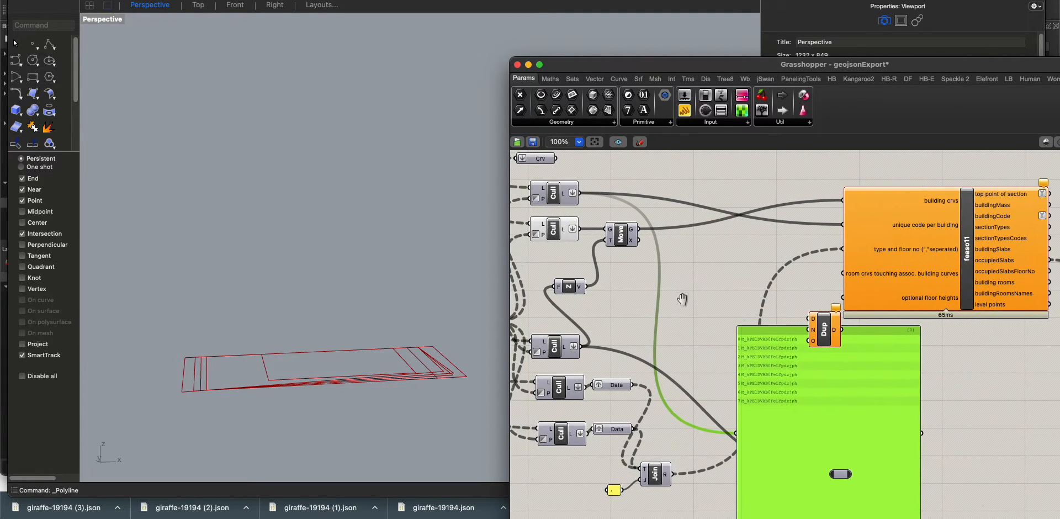
Connect the three lower Cull outputs to the panel one after another to read the base heights, usages and floor counts
drag(583, 348, 734, 433)
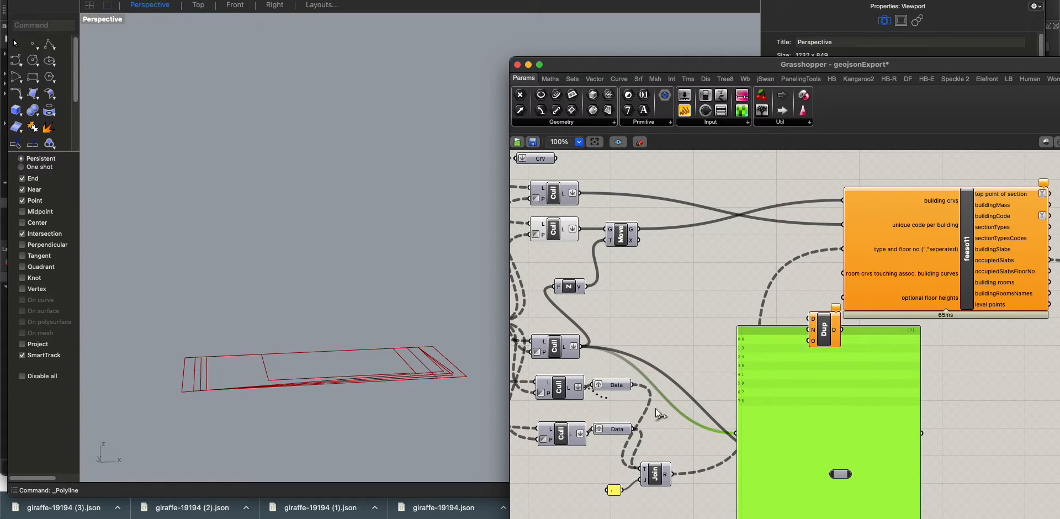
drag(741, 418, 745, 398)
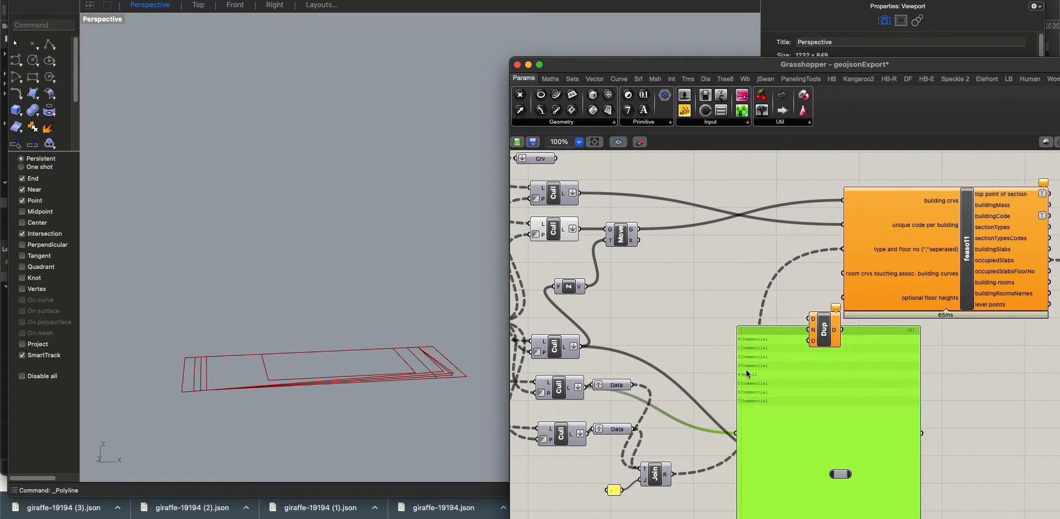
drag(581, 434, 743, 435)
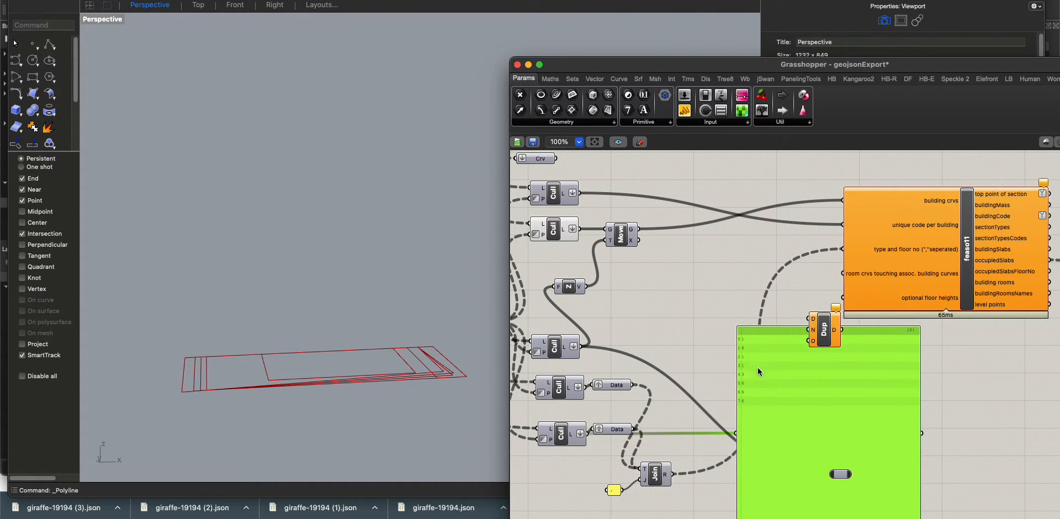
Turn the preview of the Crv parameter fed by occupiedSlabs back on to show the stacked slab curves
scroll(758, 366, down, 1)
right_drag(883, 403, 617, 415)
click(832, 293)
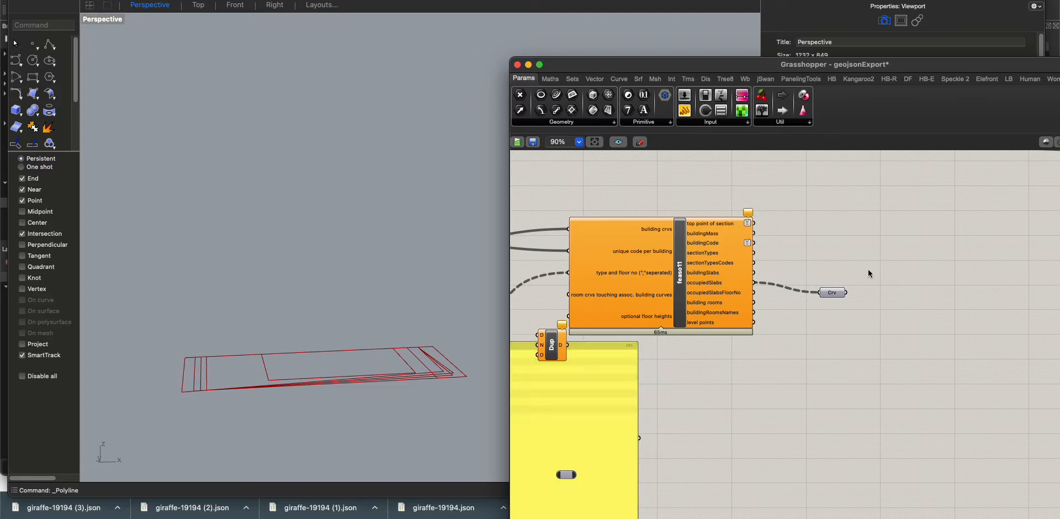
right_drag(374, 307, 333, 243)
Add an Extrude component based on the Crv slab curves and give it a Unit Z vector as direction
double_click(803, 357)
text(ext)
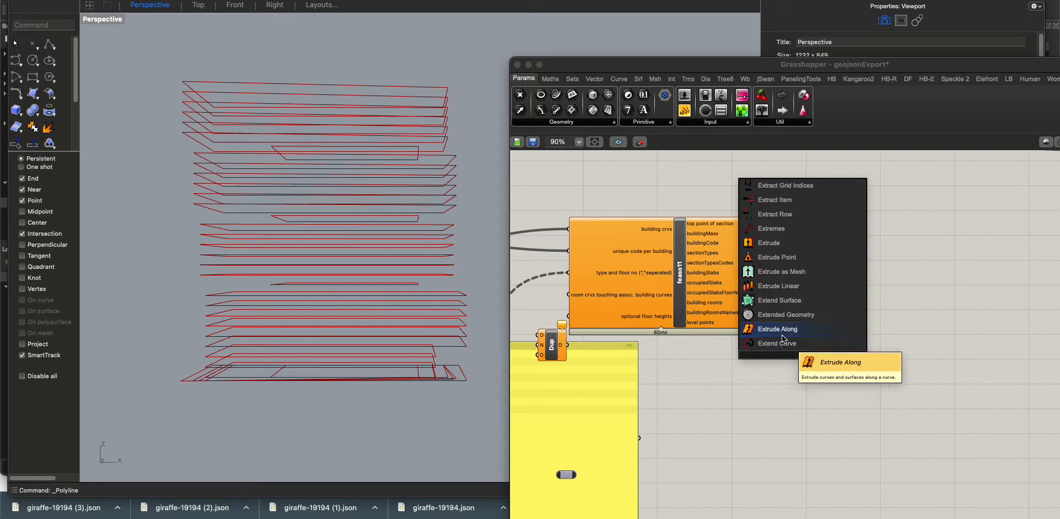
click(784, 245)
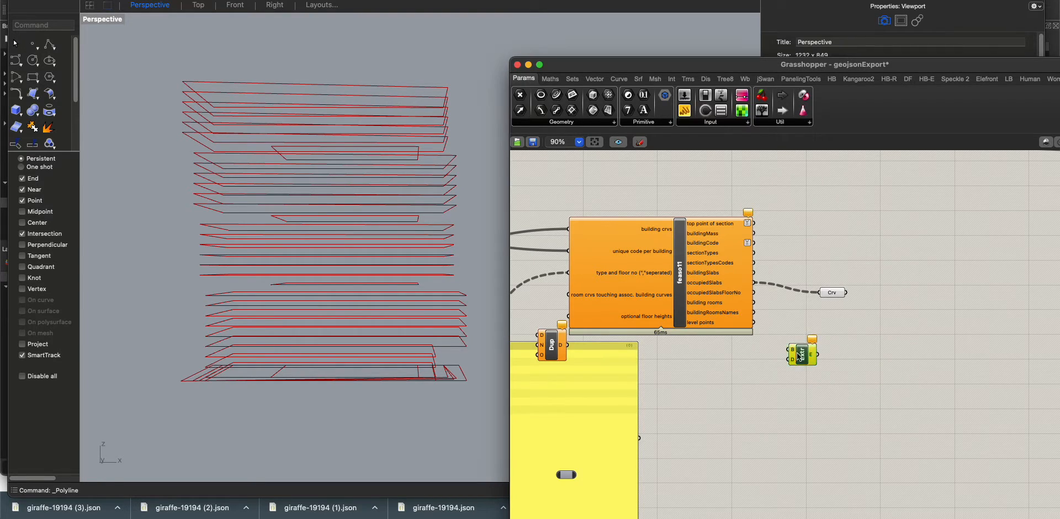
drag(802, 354, 848, 352)
drag(848, 293, 816, 381)
double_click(803, 382)
text(z)
click(775, 374)
Add a panel containing -0.2 and connect it to the Unit Z component's factor input
double_click(737, 418)
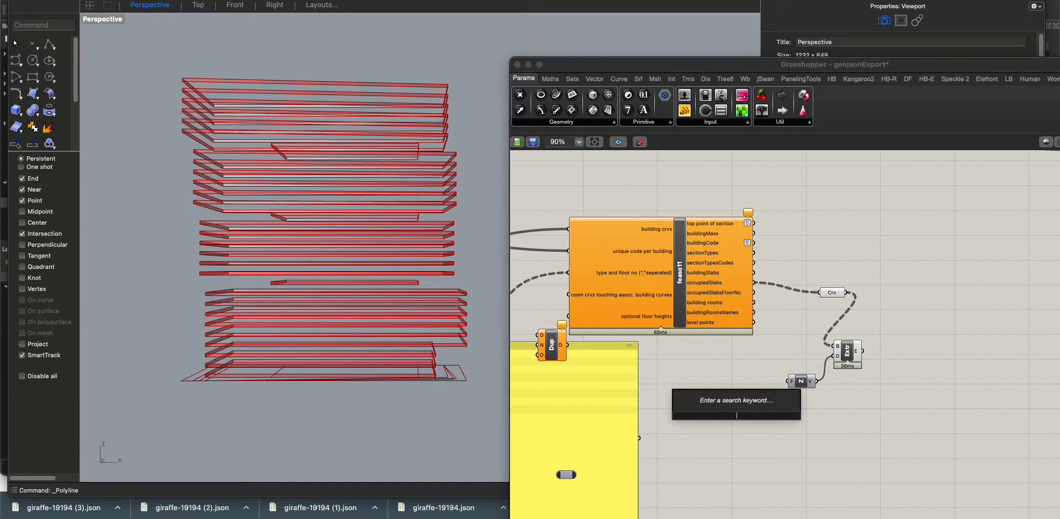
text(//-2)
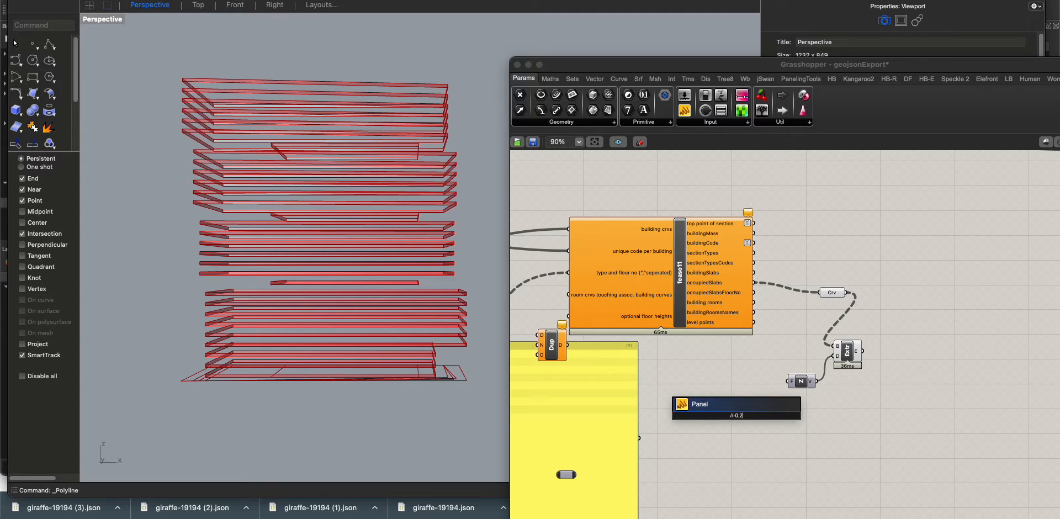
key(Return)
drag(789, 381, 748, 415)
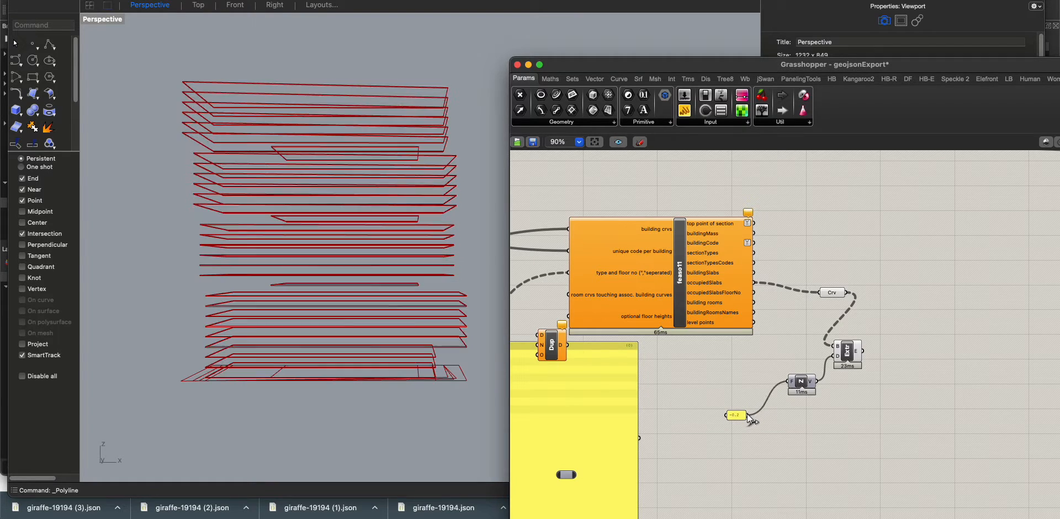
Insert a Brep parameter between the Crv parameter and the Extrude component so the curves become surfaces before extrusion
drag(840, 349, 843, 354)
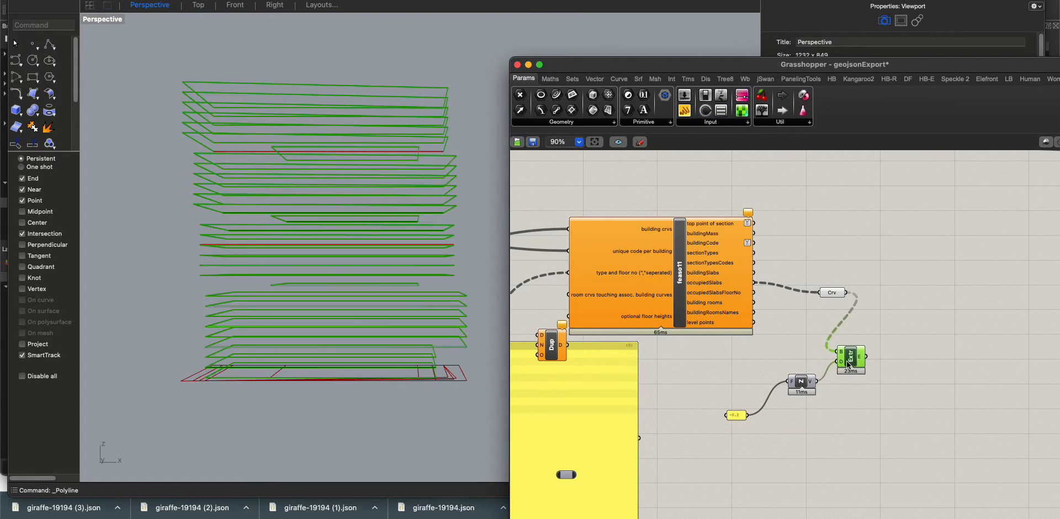
mouse_move(864, 362)
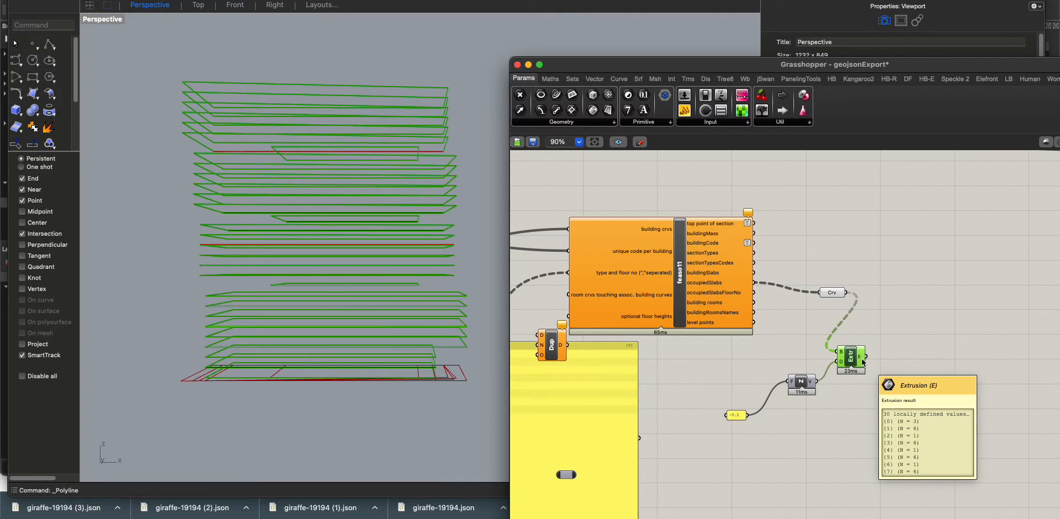
double_click(863, 320)
text(bre)
click(841, 299)
mouse_move(847, 293)
mouse_down()
mouse_move(859, 345)
mouse_move(839, 352)
mouse_move(916, 371)
mouse_move(801, 267)
mouse_up()
click(912, 302)
click(922, 379)
Bake the Extrude component's floor slabs into the Rhino model
middle_click(848, 433)
click(864, 457)
click(433, 392)
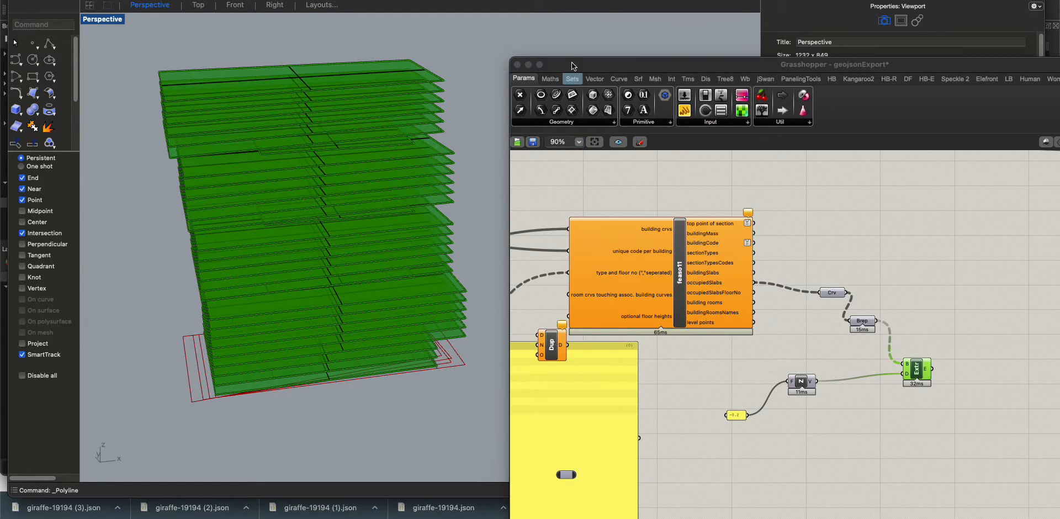
Move the Grasshopper window clear of the Perspective viewport and hide the preview of the slab components
drag(574, 68, 840, 278)
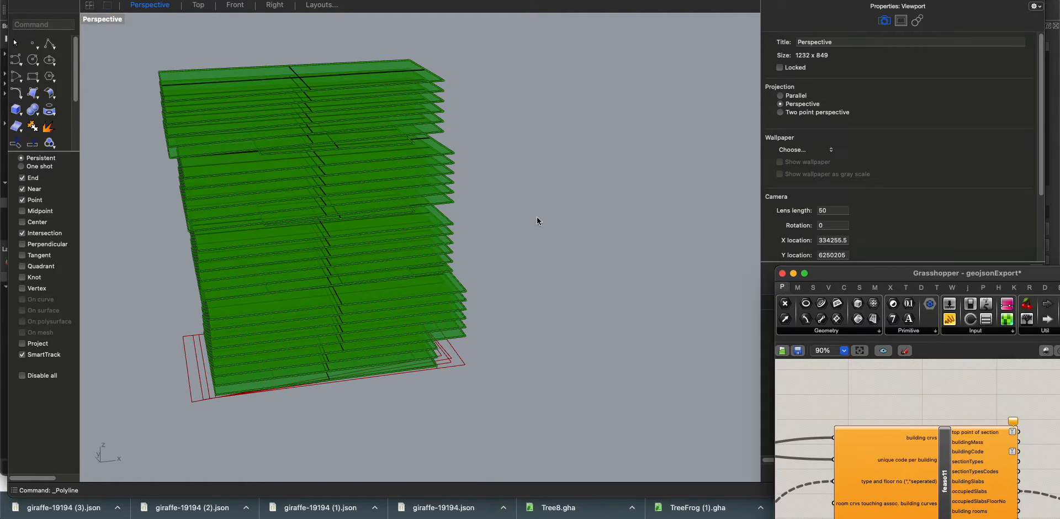
click(867, 380)
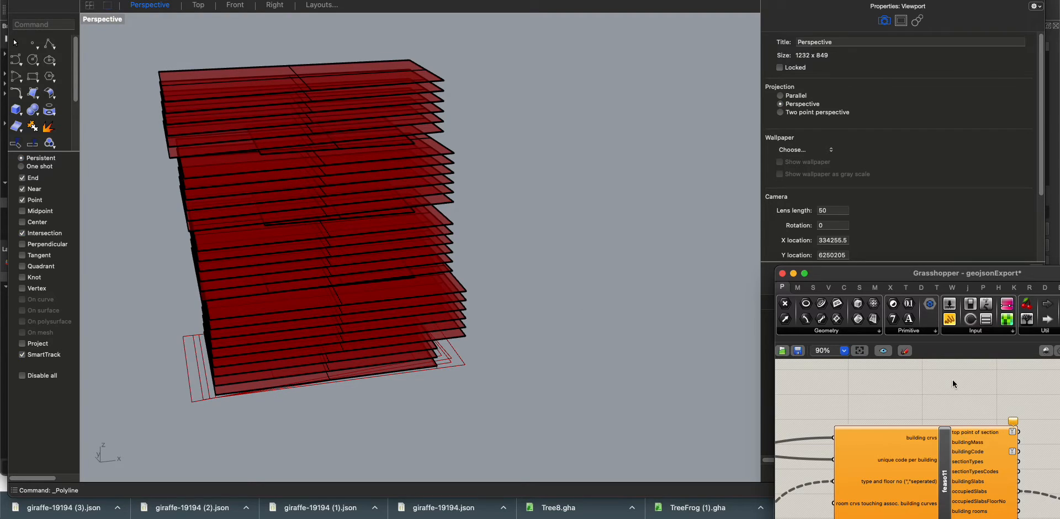
right_drag(970, 398, 896, 390)
scroll(897, 390, down, 7)
drag(985, 465, 899, 404)
middle_click(930, 455)
click(951, 433)
Set the Perspective viewport's display mode to Rendered
right_click(605, 311)
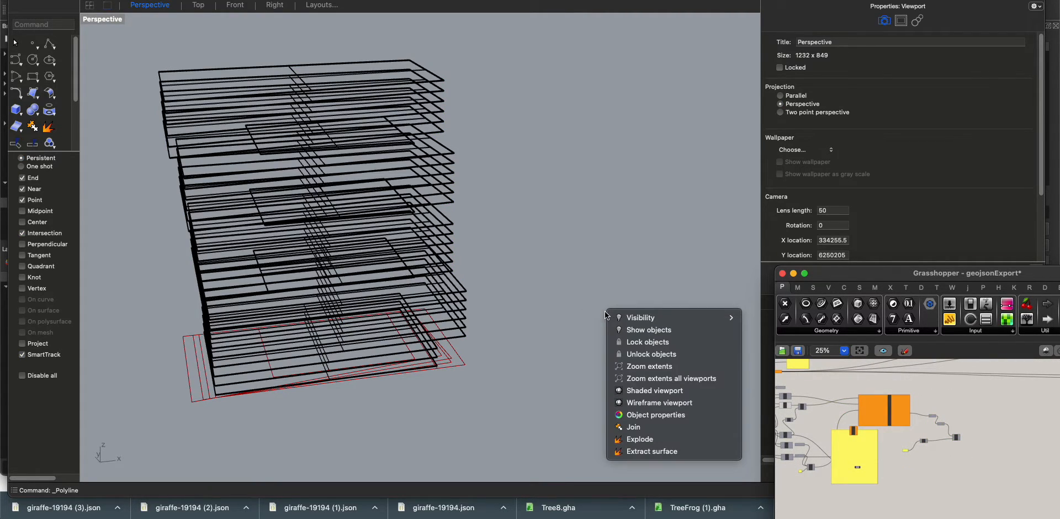
click(93, 17)
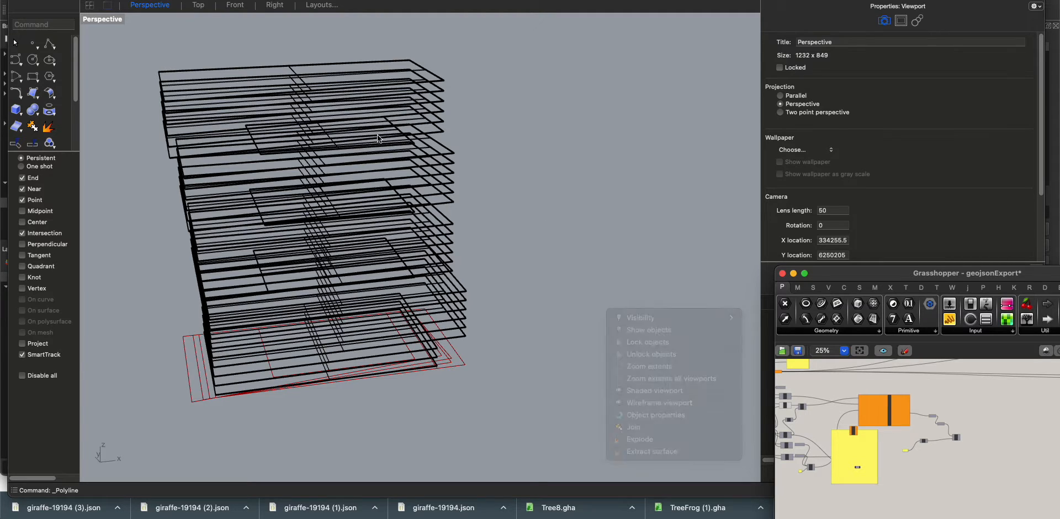
click(96, 20)
click(97, 20)
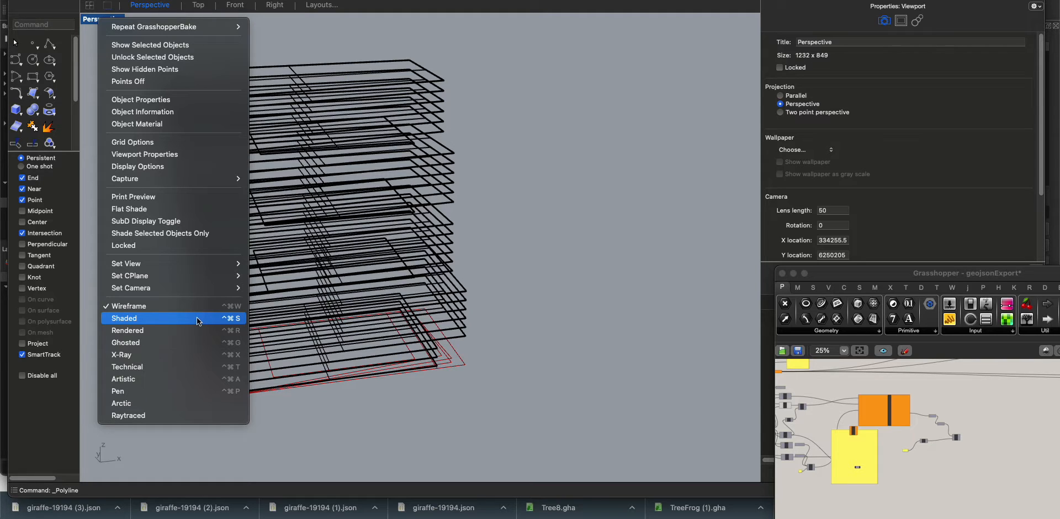
click(158, 320)
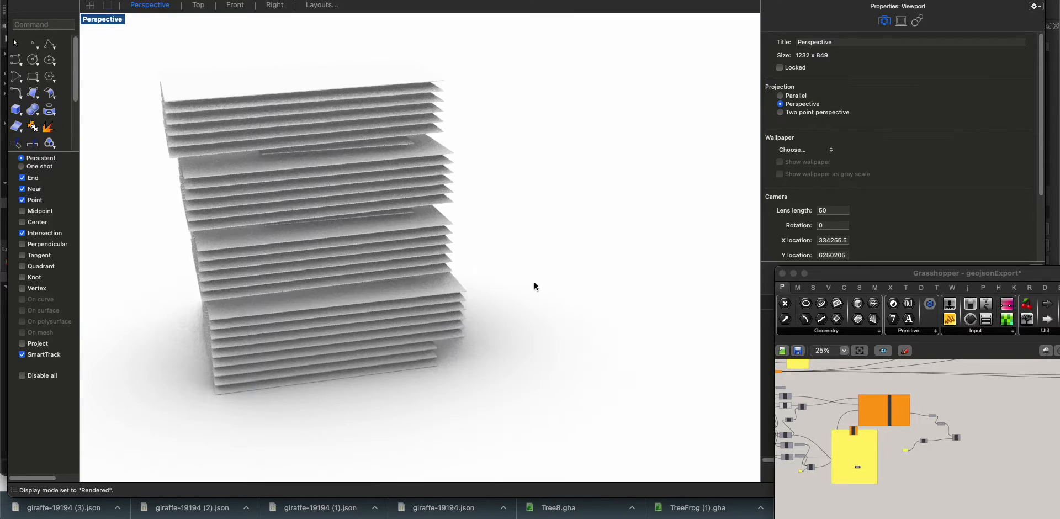
Compare the rendered floor slabs in Rhino with the original tower massing in Giraffe from a similar angle
right_drag(534, 282, 470, 347)
scroll(957, 441, up, 5)
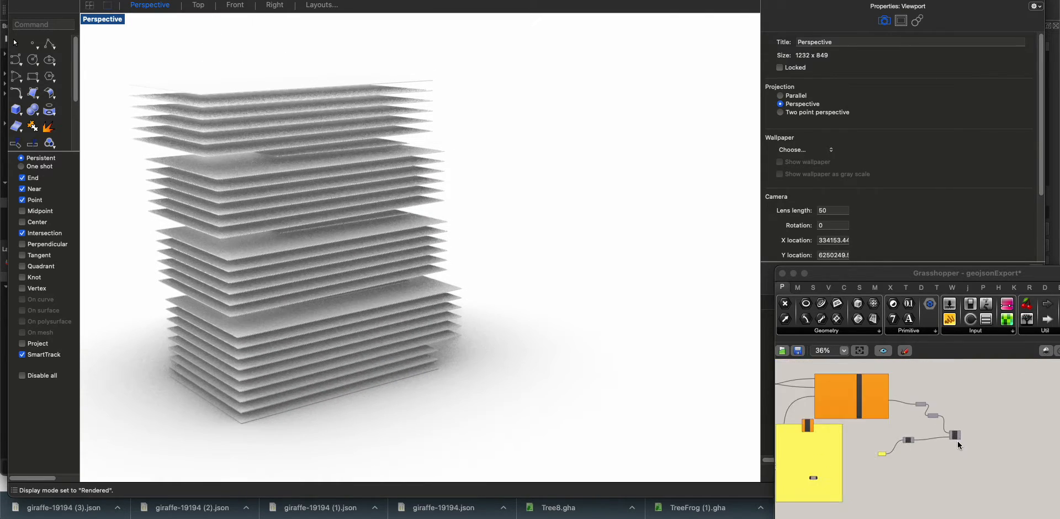
drag(951, 425, 962, 435)
click(792, 407)
right_drag(642, 325, 633, 347)
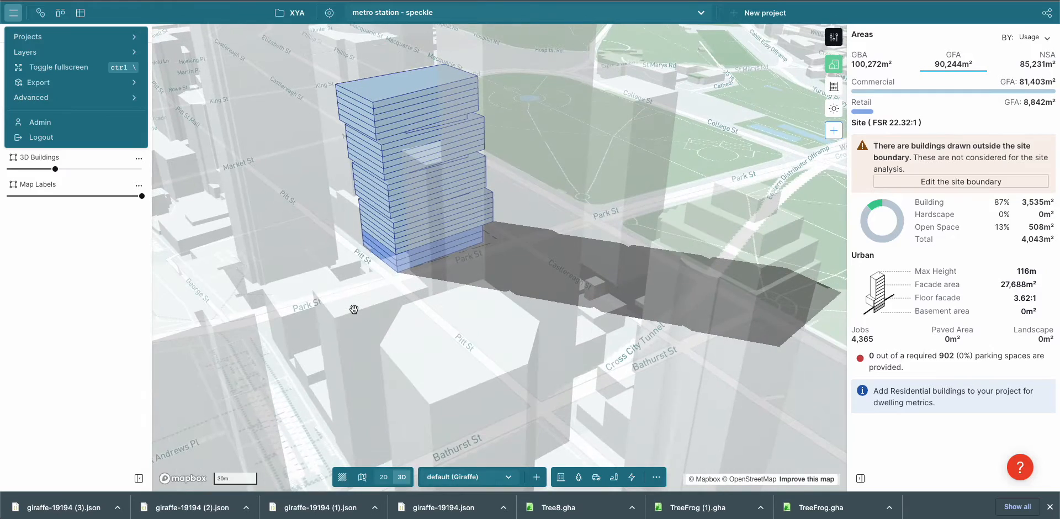
drag(491, 278, 540, 313)
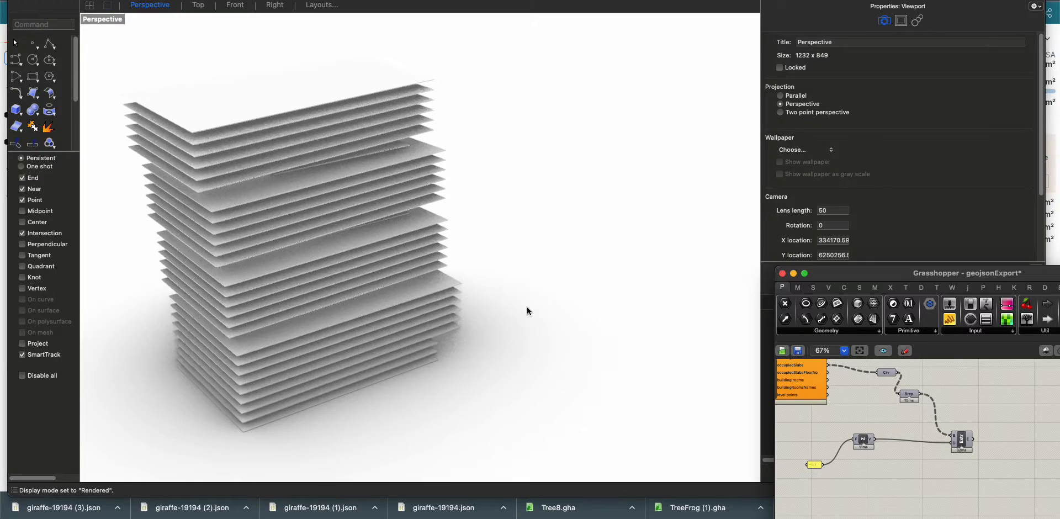
right_drag(527, 307, 574, 363)
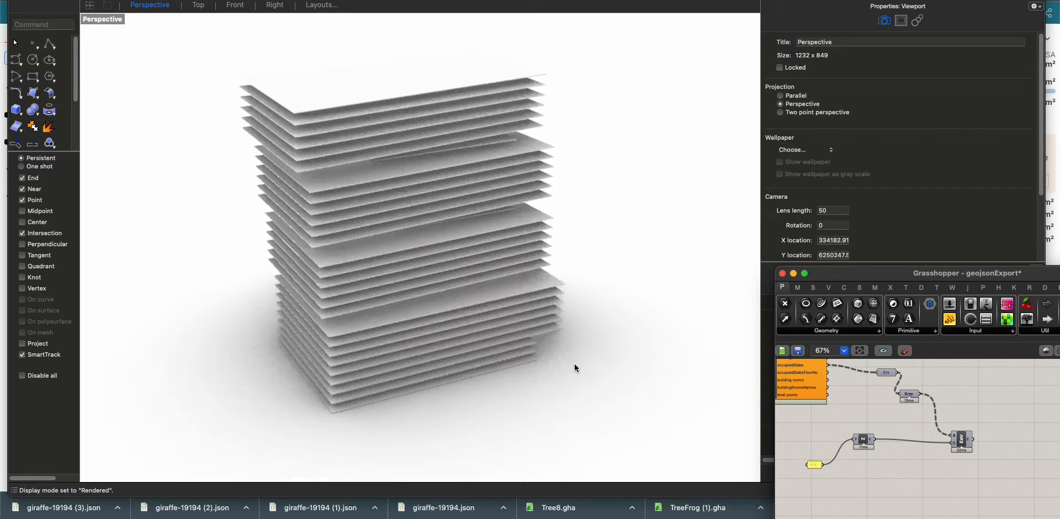
Move the Grasshopper window over the Rhino viewport and enlarge it to show the whole definition
drag(915, 277, 510, 115)
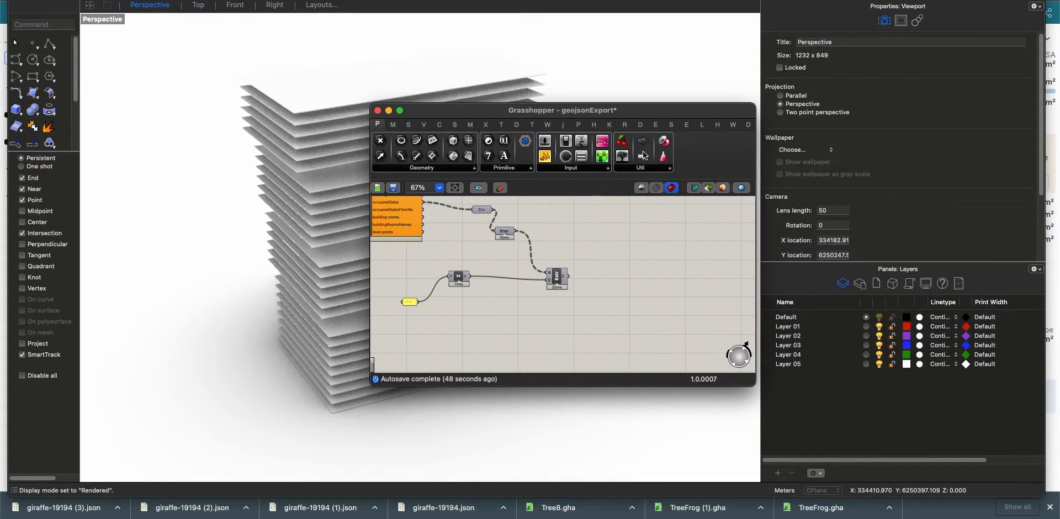
drag(820, 419, 997, 484)
scroll(708, 336, down, 5)
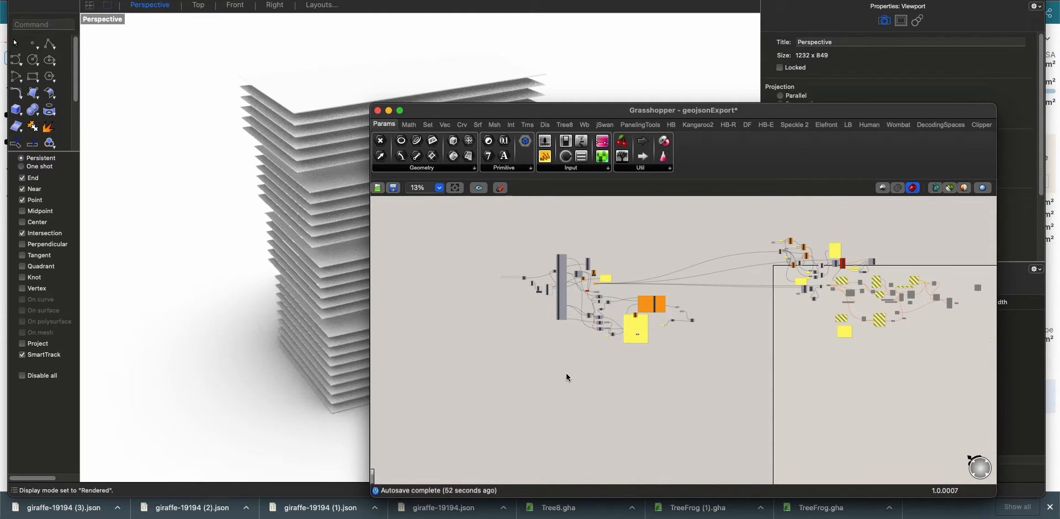
Switch to Speckle in the browser and create a new stream named "rhino to speckle"
key(super+Tab)
key(ctrl+Tab)
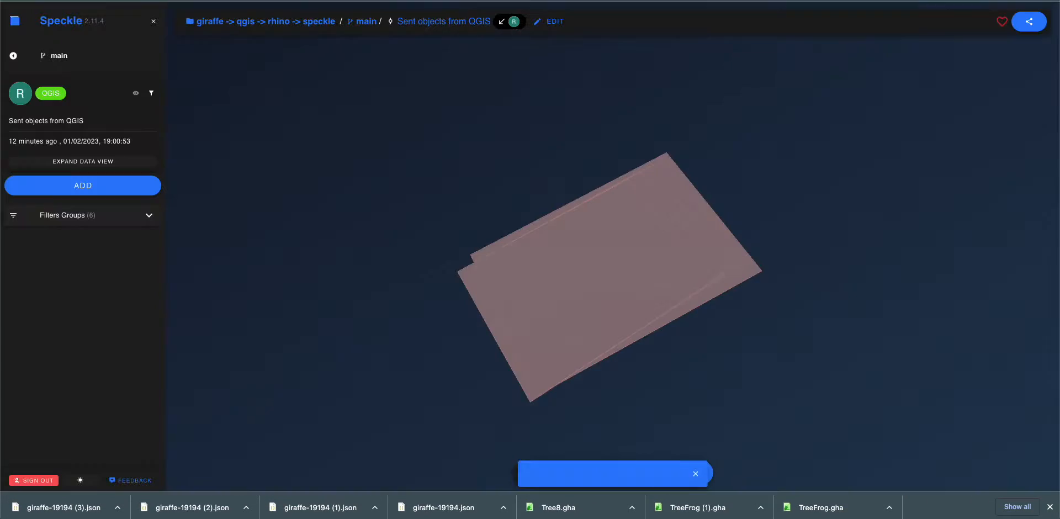
click(56, 31)
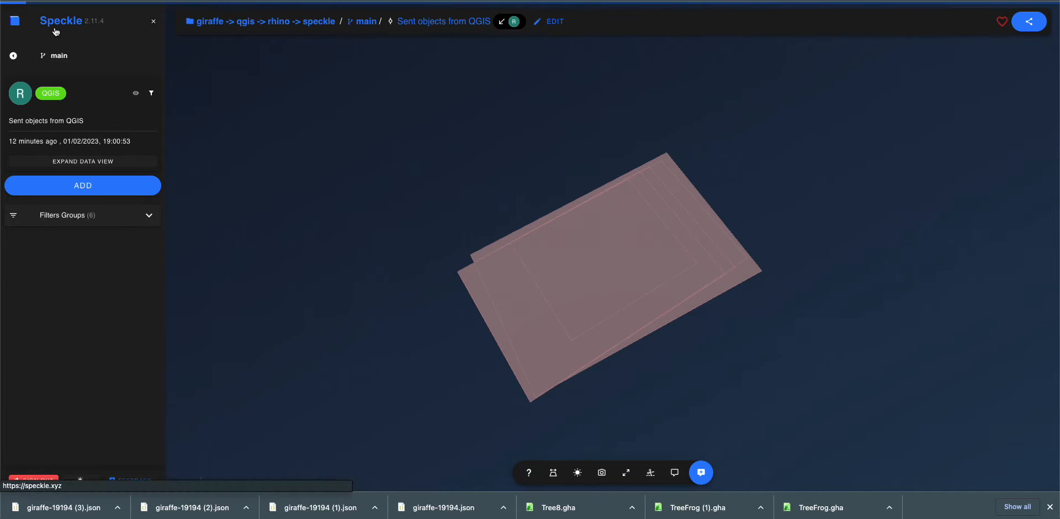
click(71, 61)
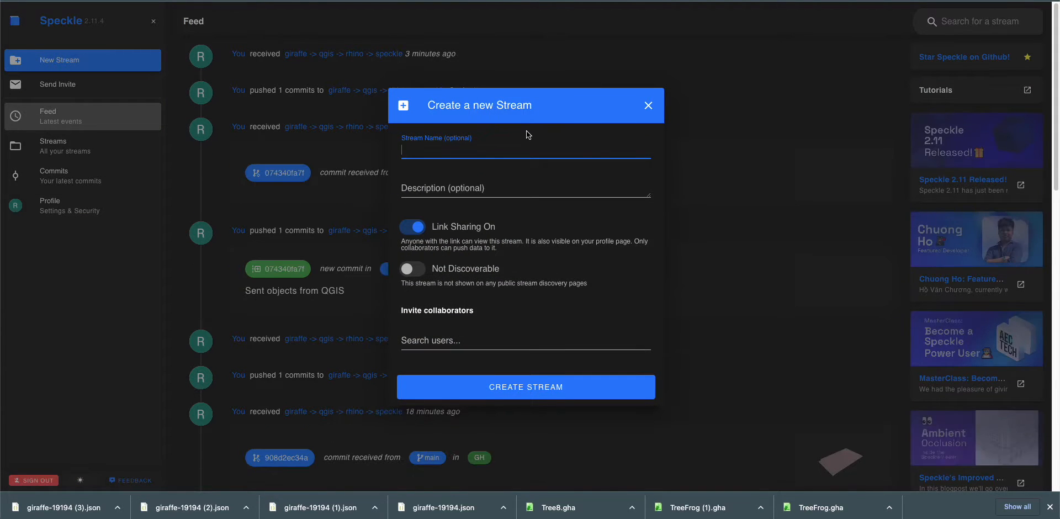
text(rhino to spec)
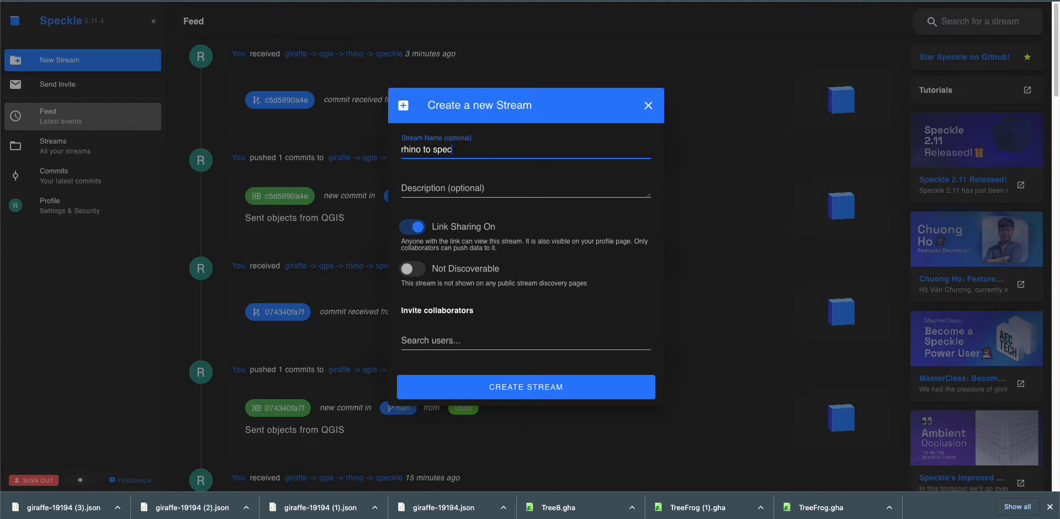
text(kle)
click(479, 382)
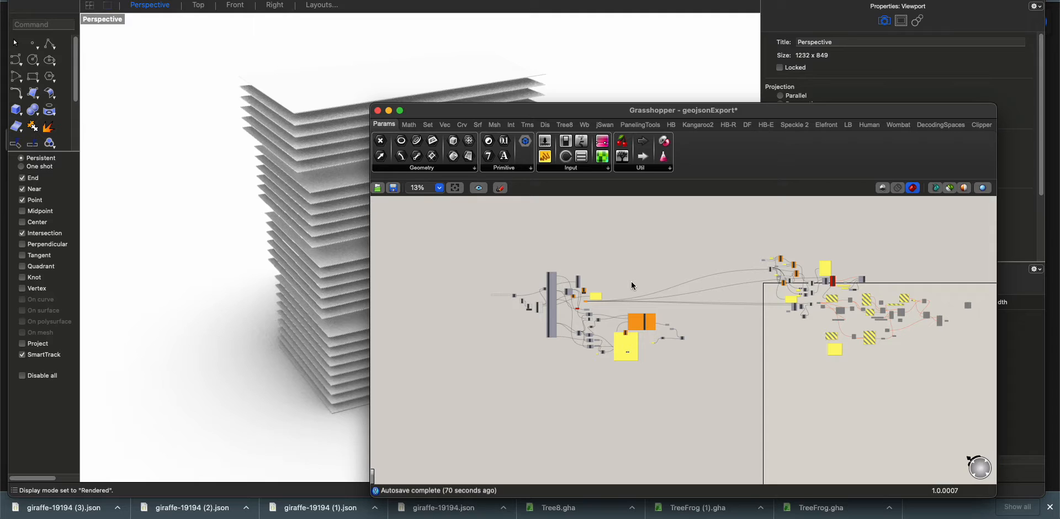
Switch back to Grasshopper and place a Speckle 2 Create Stream component on an empty part of the canvas
click(796, 124)
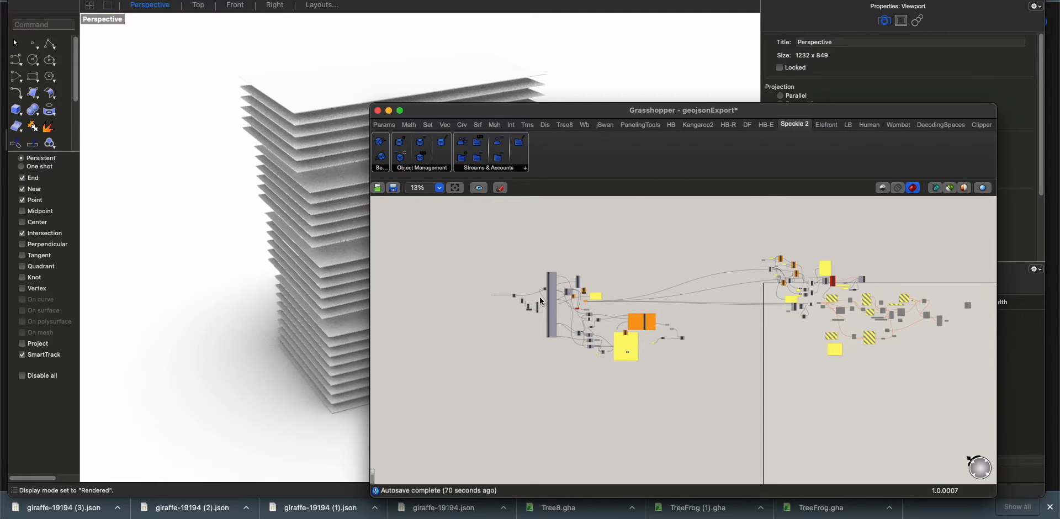
scroll(549, 270, up, 3)
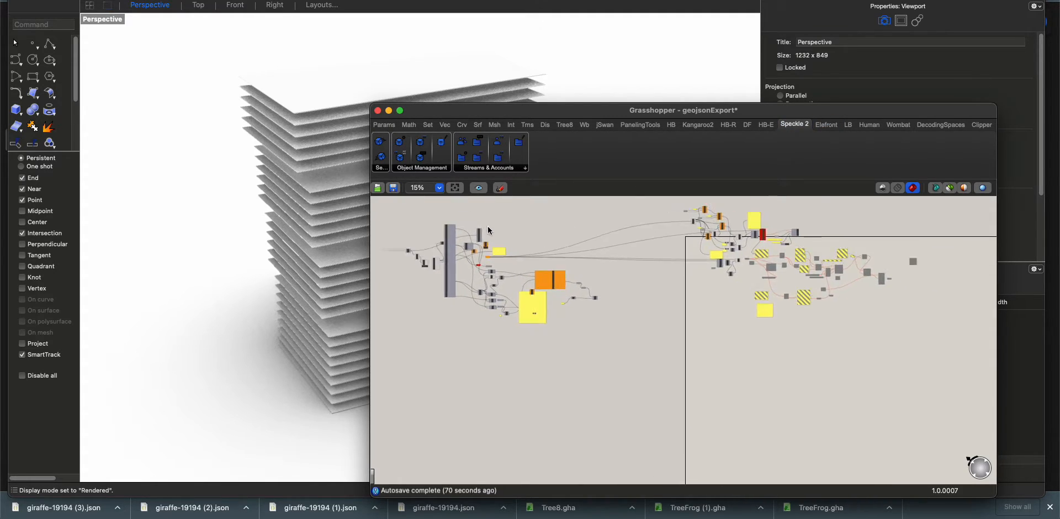
click(504, 173)
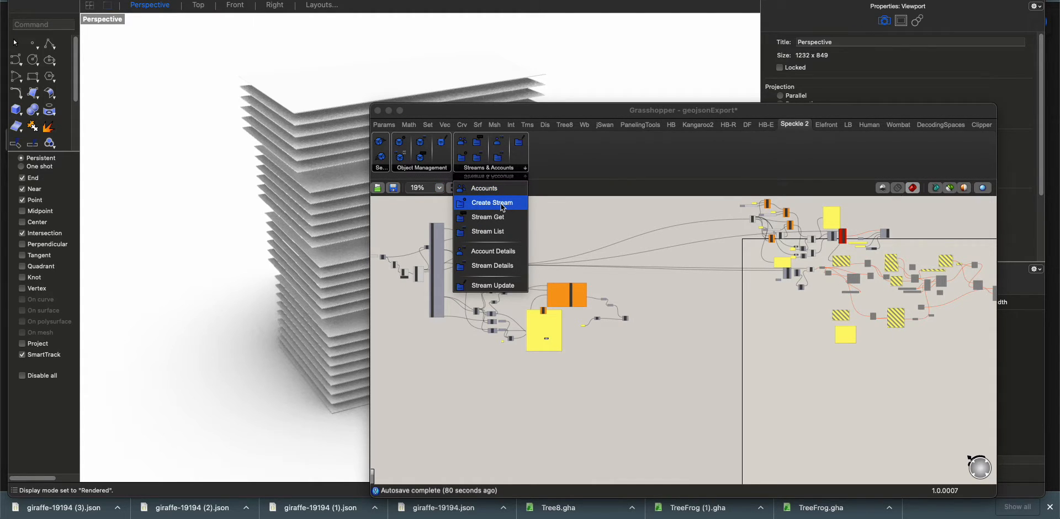
click(503, 203)
scroll(610, 303, up, 10)
click(569, 338)
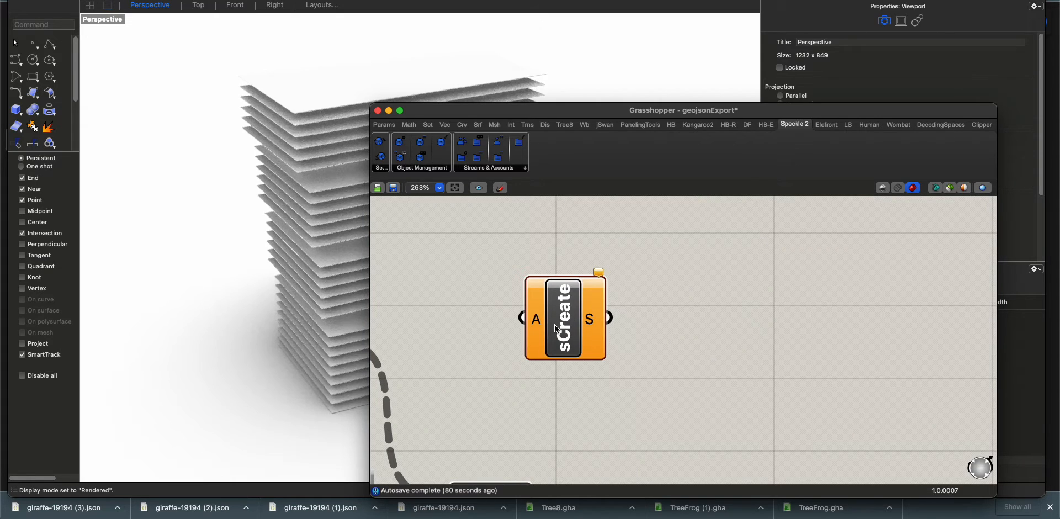
Place a Speckle 2 Stream Get component just above the sCreate component
click(490, 172)
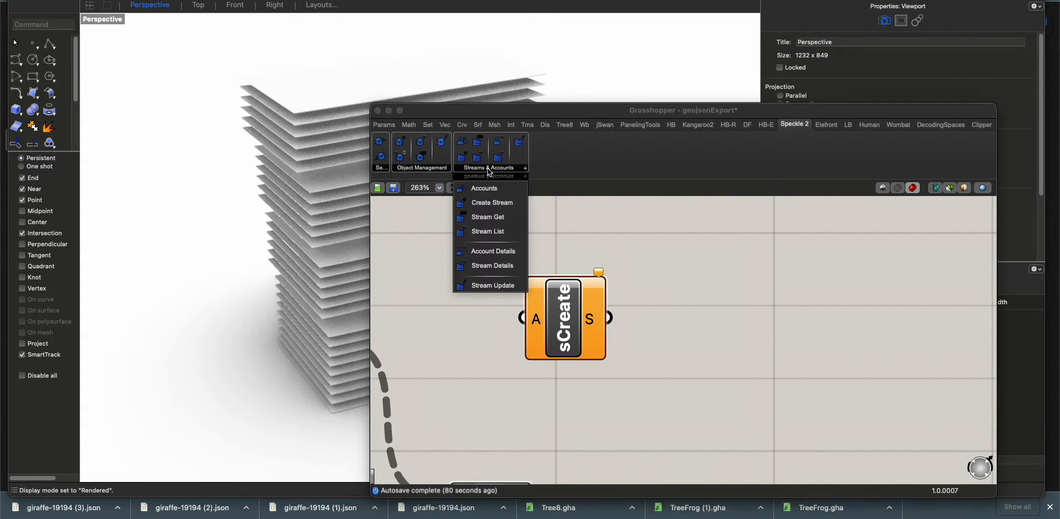
click(495, 219)
click(506, 252)
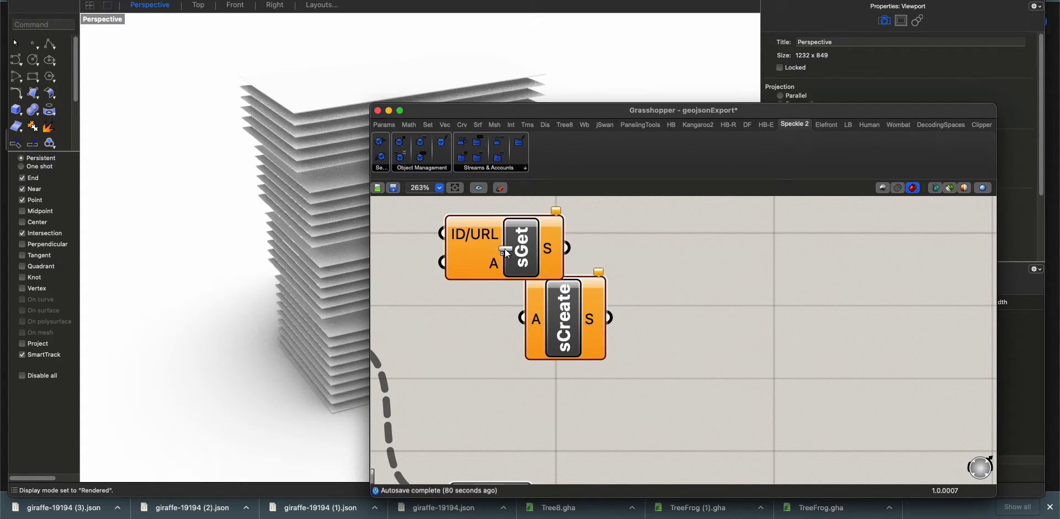
drag(524, 264, 707, 343)
scroll(704, 344, down, 1)
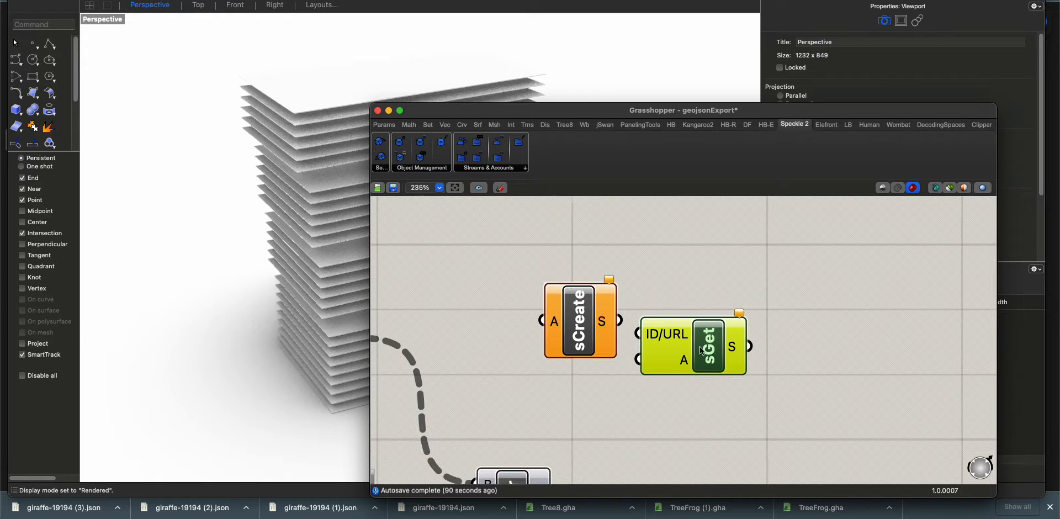
key(super+Tab)
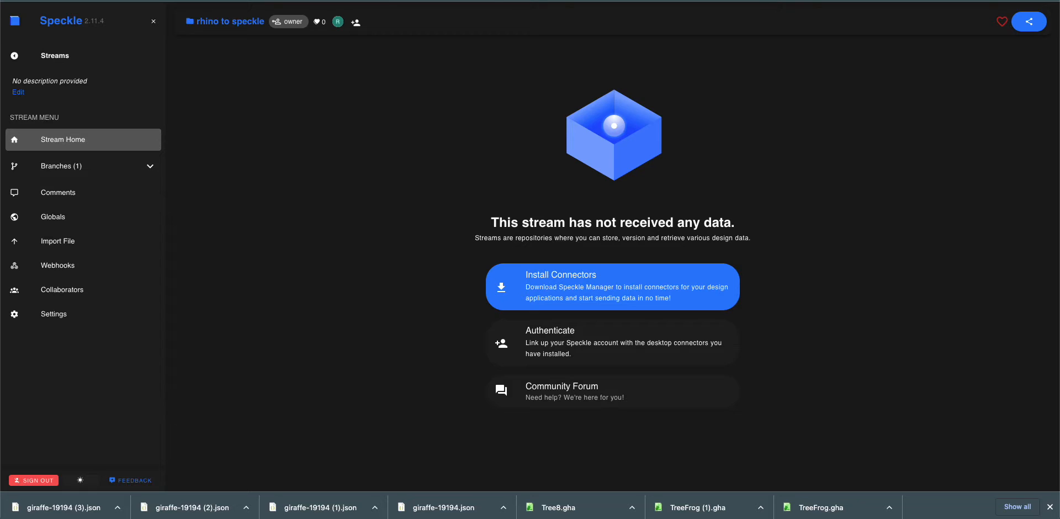
key(super+Tab)
double_click(581, 397)
text(//)
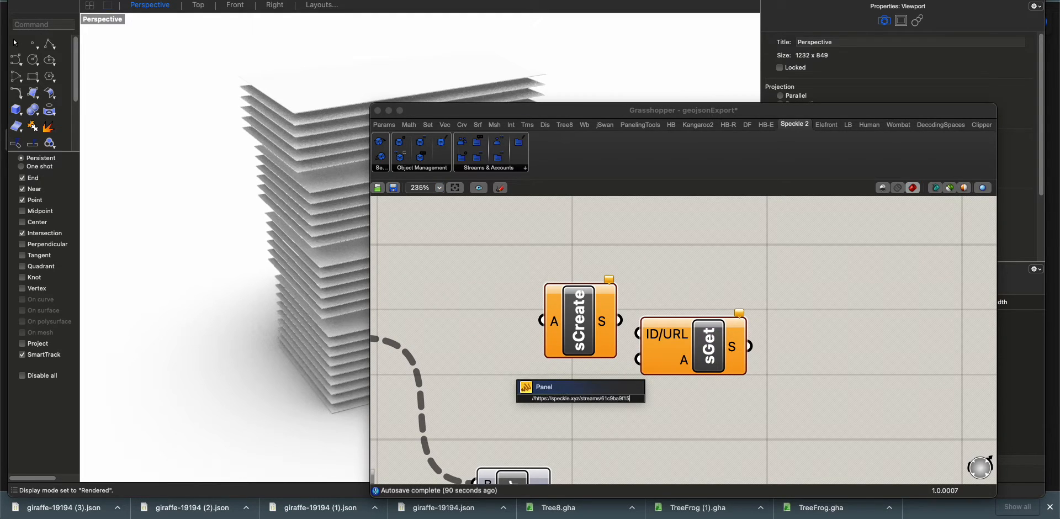
key(Return)
drag(712, 389, 715, 398)
drag(738, 347, 816, 390)
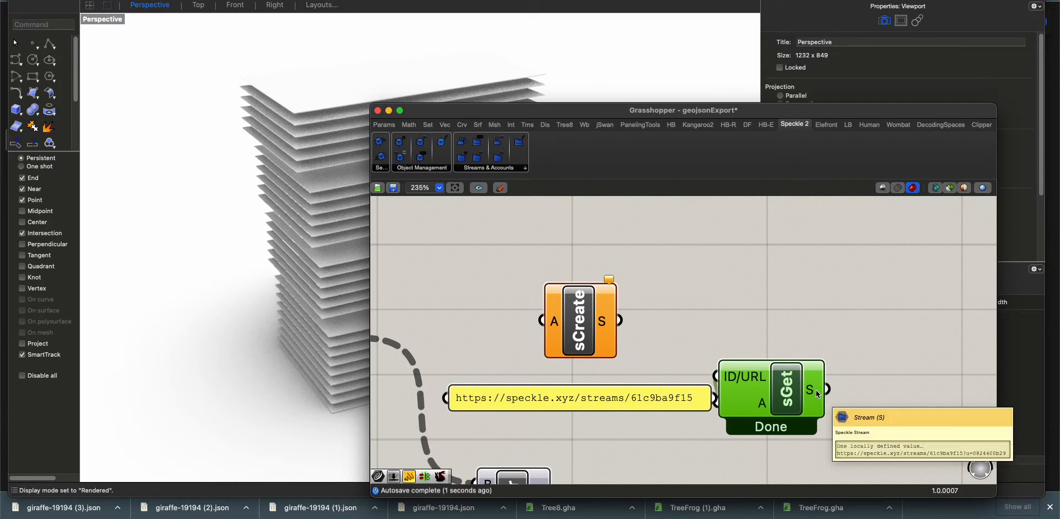
Place a Speckle 2 Send component above sGet and a Create Speckle Object component below it
click(381, 167)
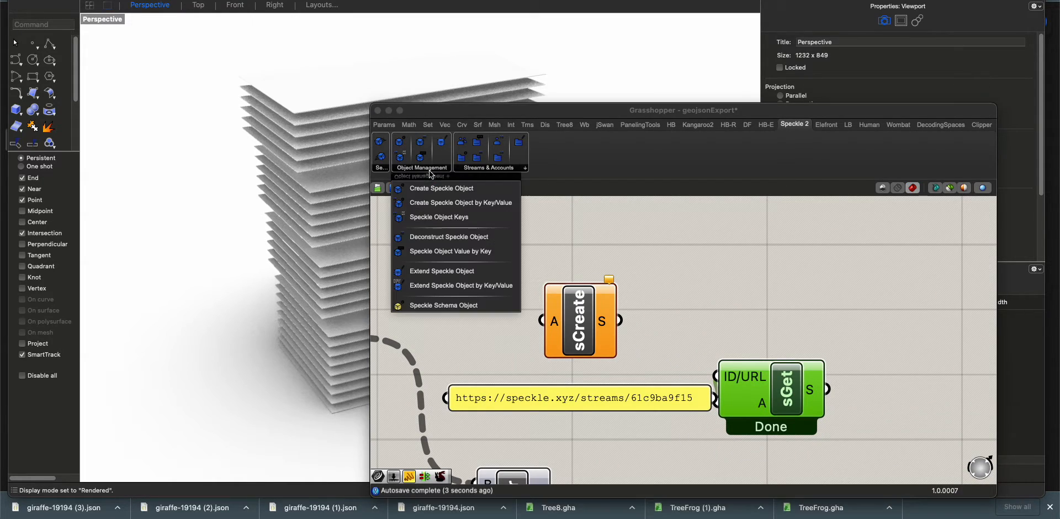
click(380, 173)
drag(409, 203, 718, 286)
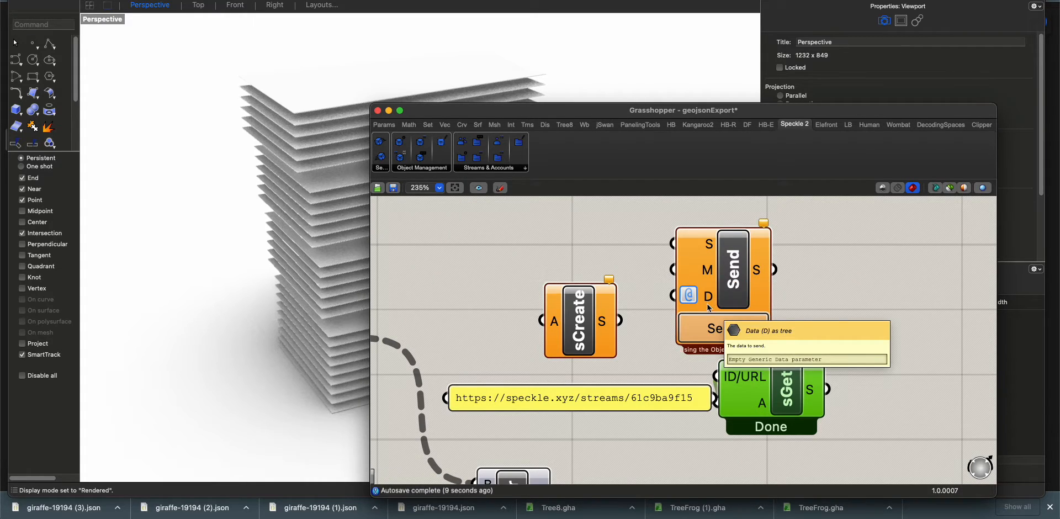
click(405, 169)
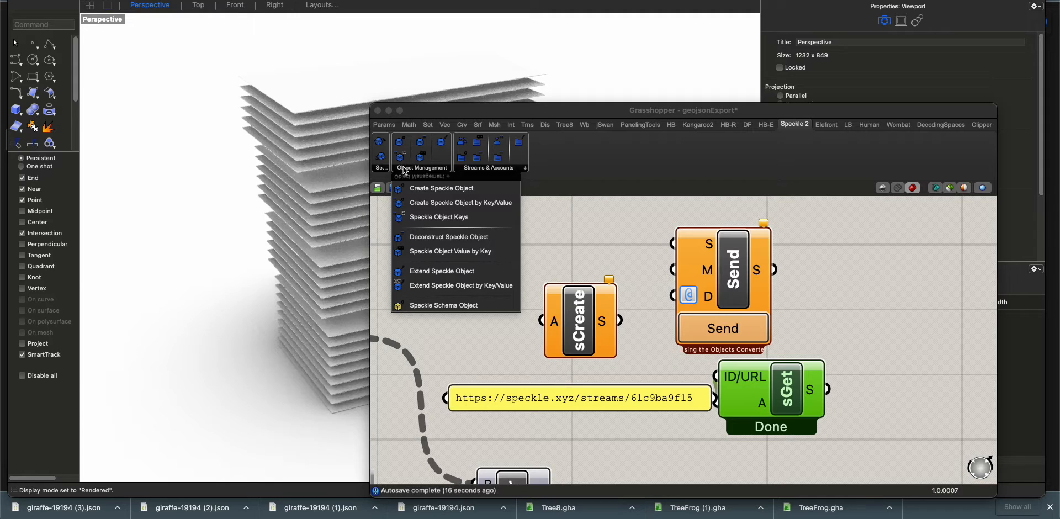
drag(430, 200, 676, 445)
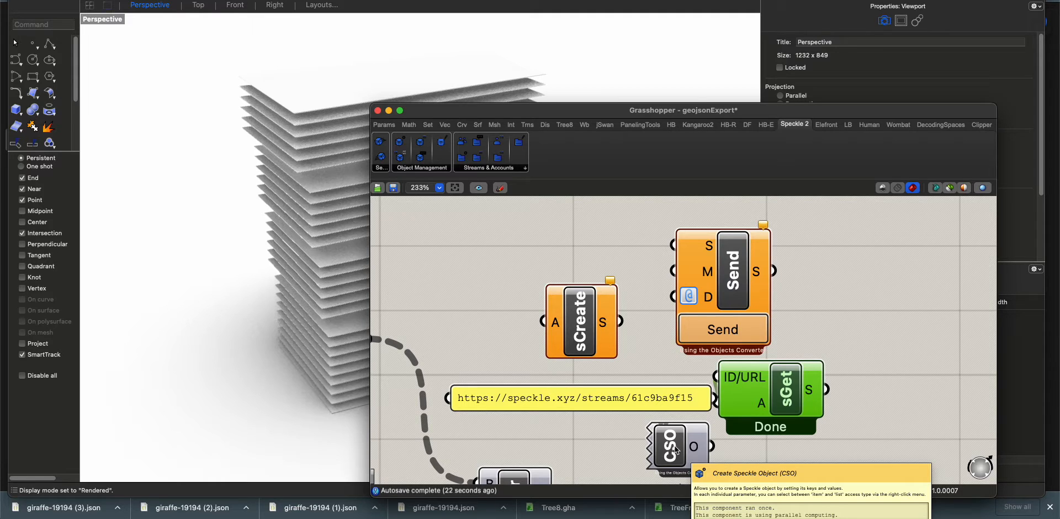
right_drag(677, 450, 563, 329)
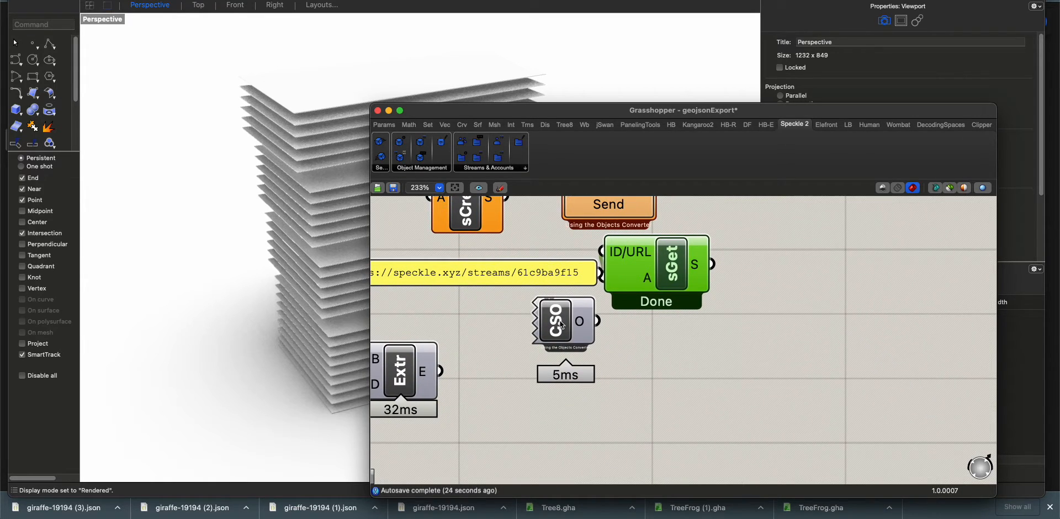
Connect the Extrude output to Send's D input and sGet's stream output to Send's S input, arranging the components without overlap
right_drag(663, 345, 678, 383)
drag(673, 324, 752, 362)
drag(609, 203, 679, 407)
drag(455, 413, 645, 416)
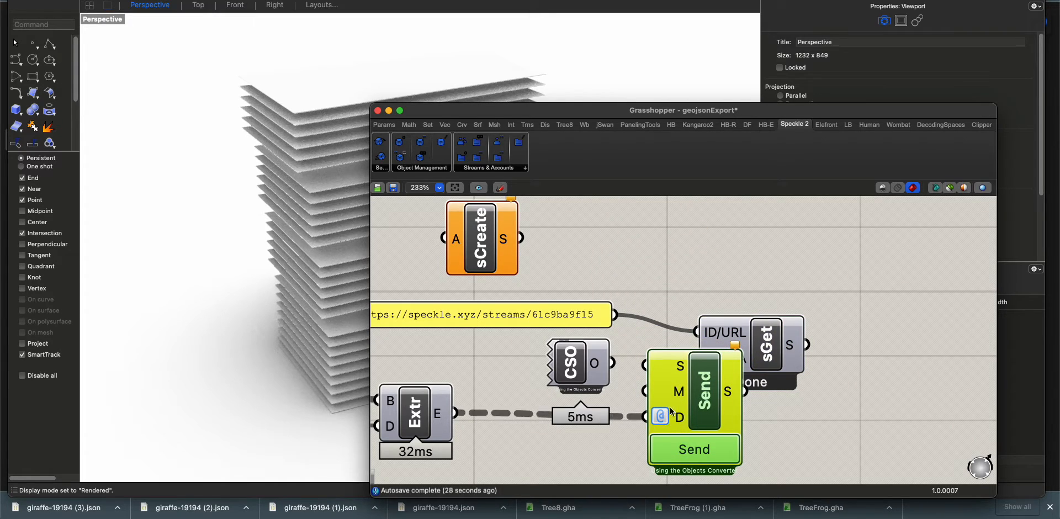
drag(768, 345, 746, 329)
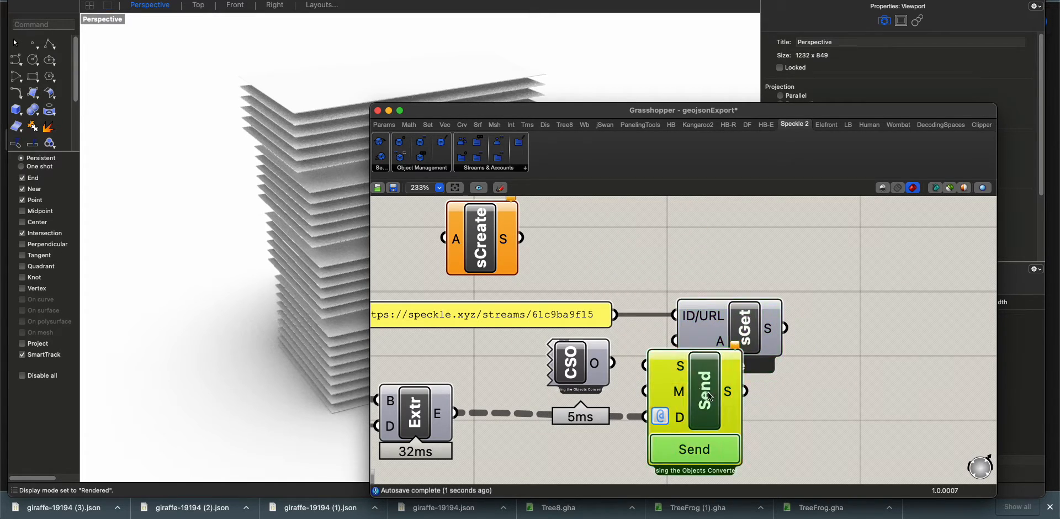
drag(705, 392, 888, 410)
drag(786, 328, 840, 385)
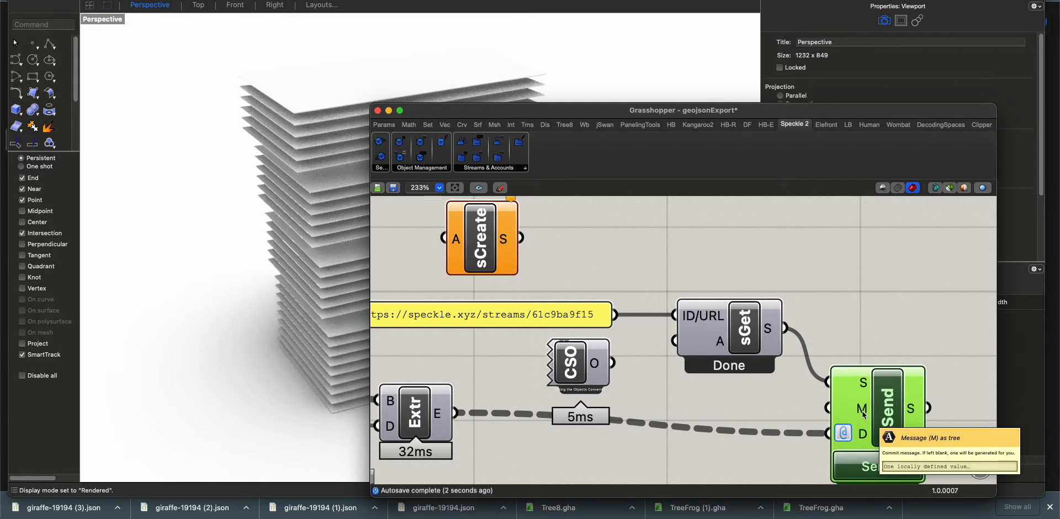
Send the extruded slabs to the Speckle stream with the Send component
click(889, 470)
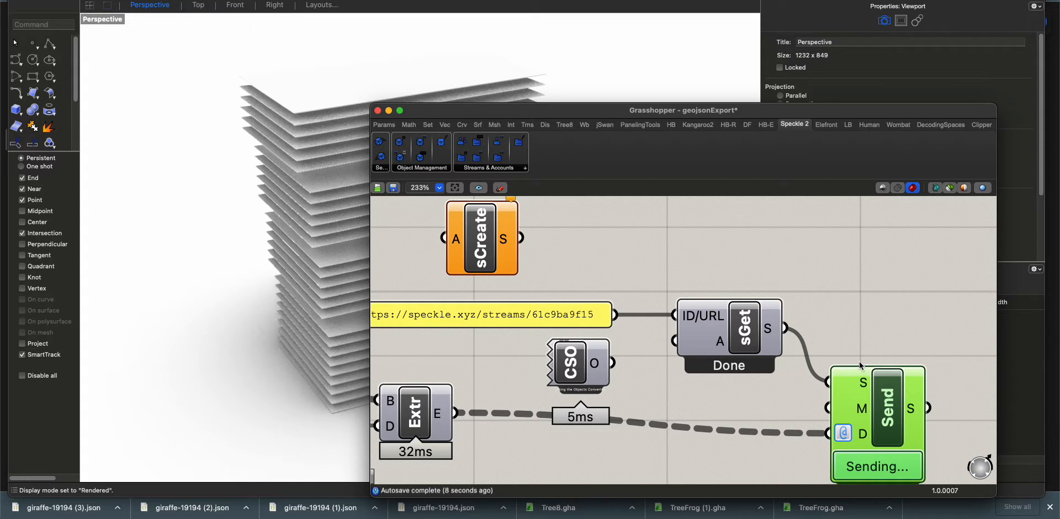
scroll(861, 365, down, 3)
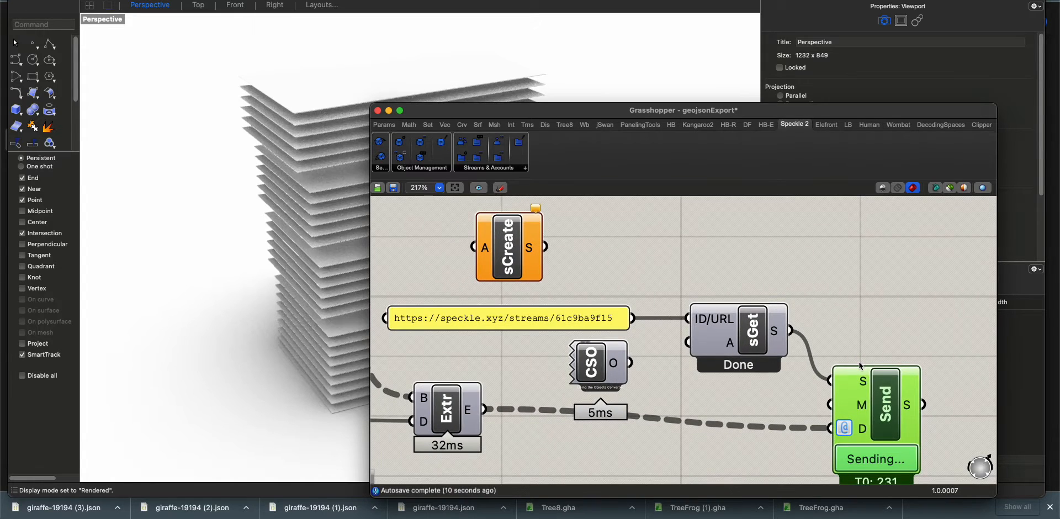
scroll(860, 366, down, 1)
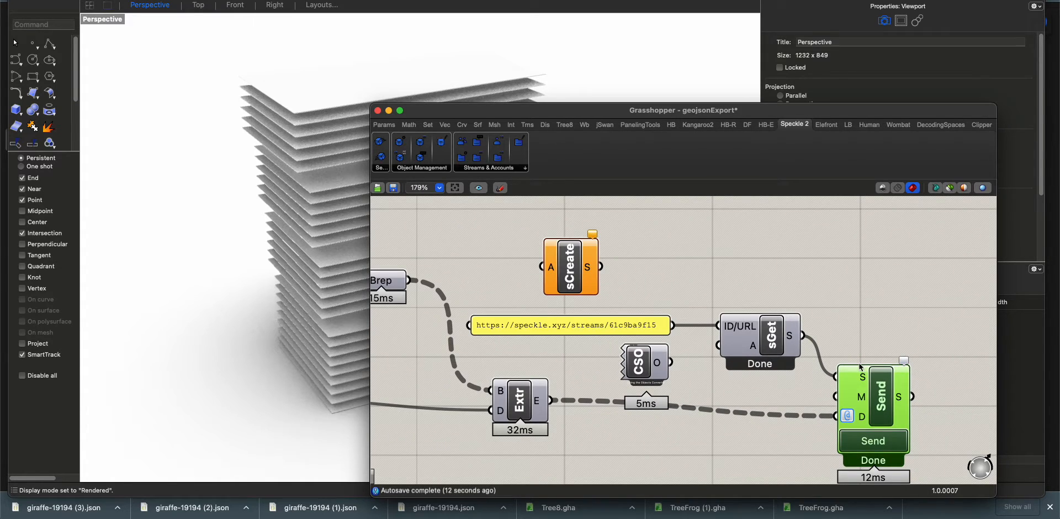
scroll(860, 367, down, 10)
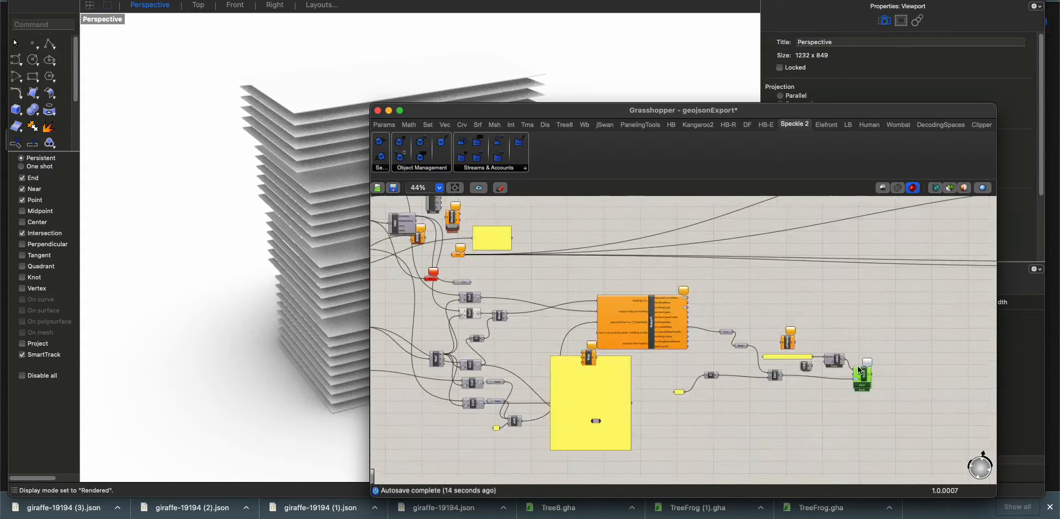
Switch to Speckle in the browser, reload the "rhino to speckle" stream and inspect its latest commit in the 3D viewer
key(super+Tab)
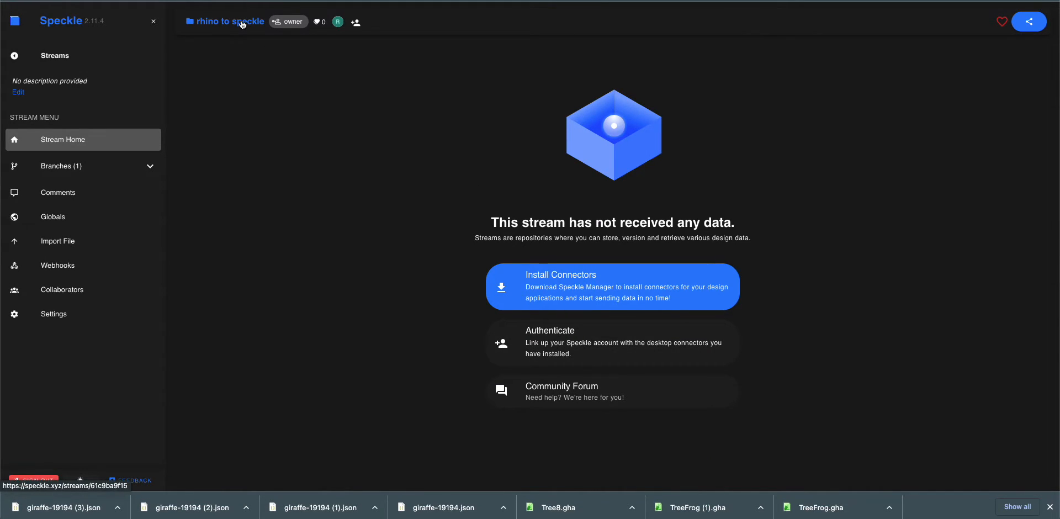
key(super+r)
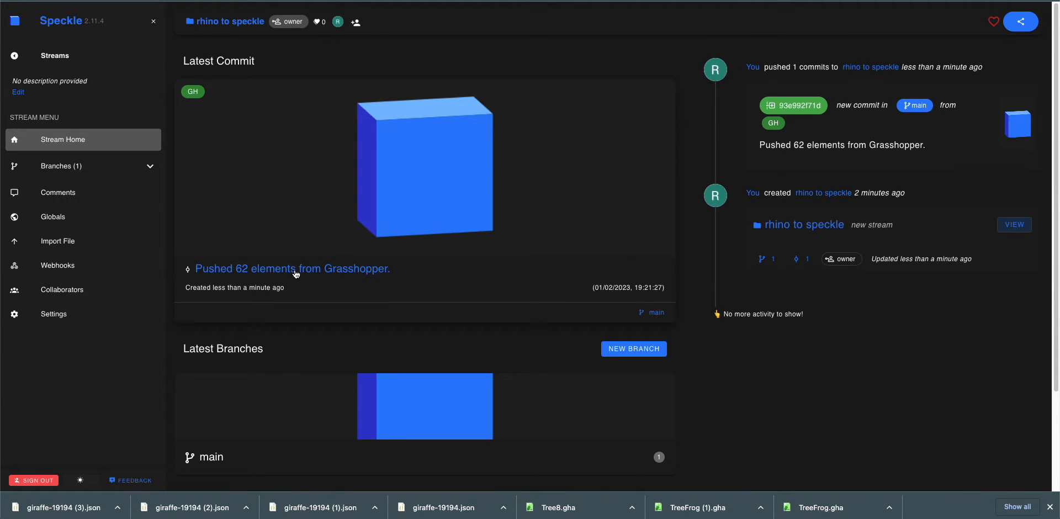
click(296, 271)
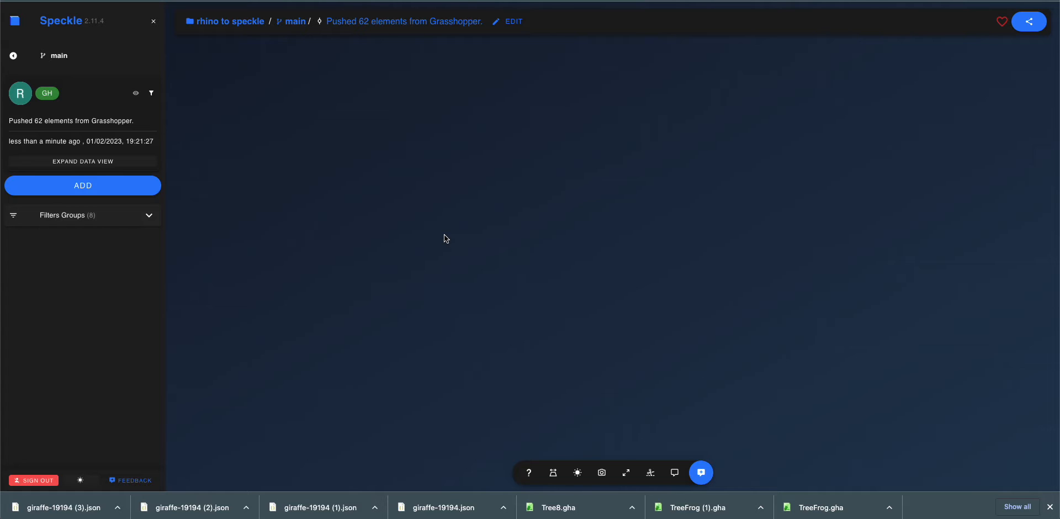
click(626, 473)
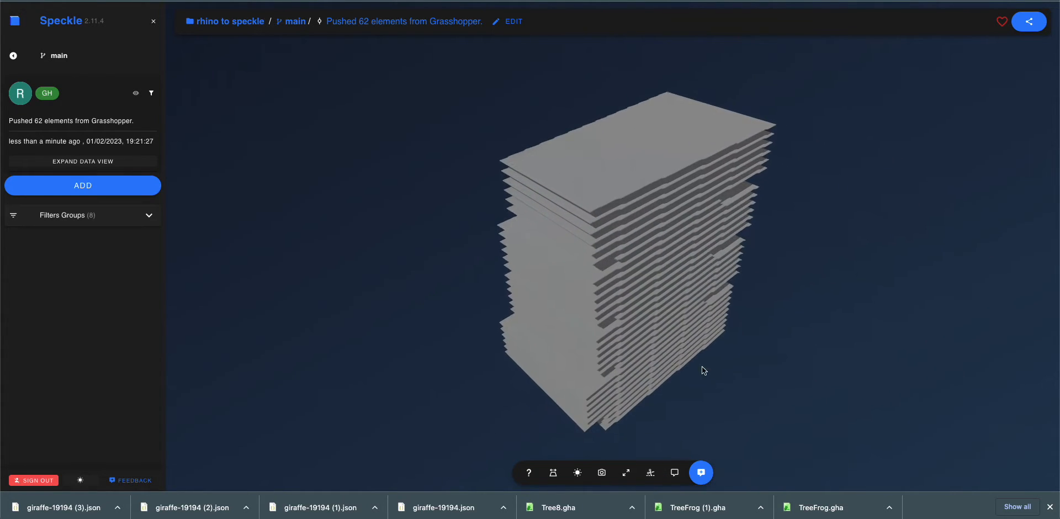
drag(515, 340, 629, 359)
scroll(668, 336, up, 4)
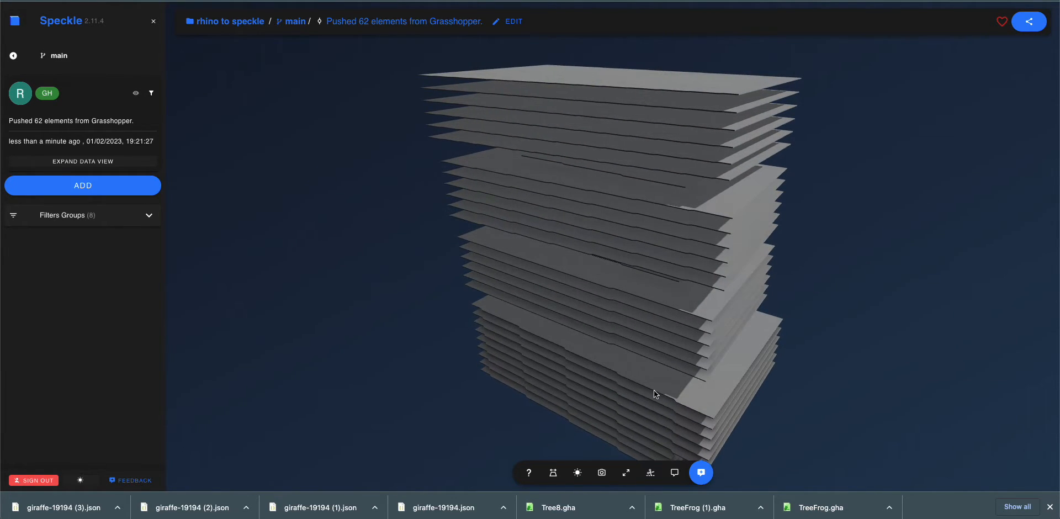
Brighten the tower in the Speckle viewer by raising the sun intensity and the indirect light
click(577, 472)
click(601, 337)
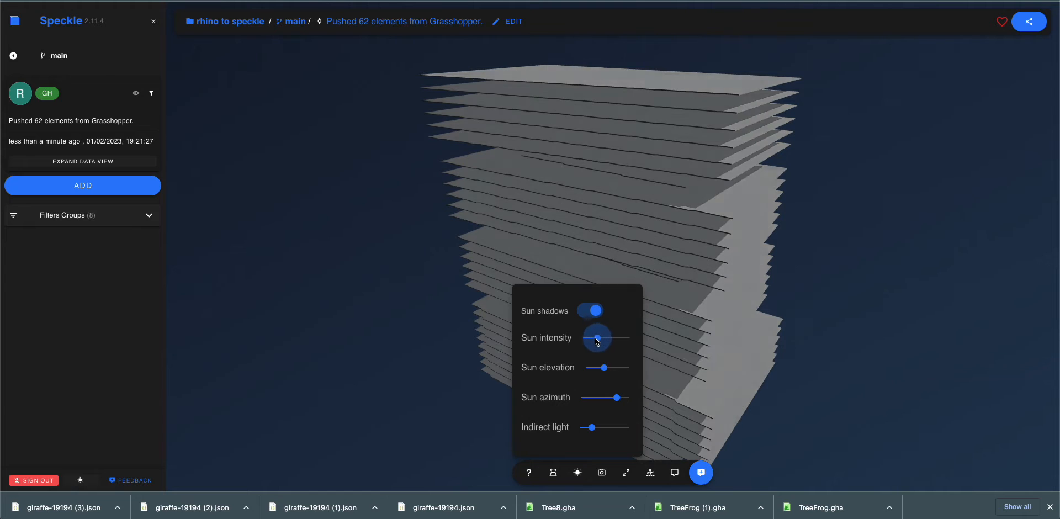
drag(604, 343, 603, 429)
click(565, 325)
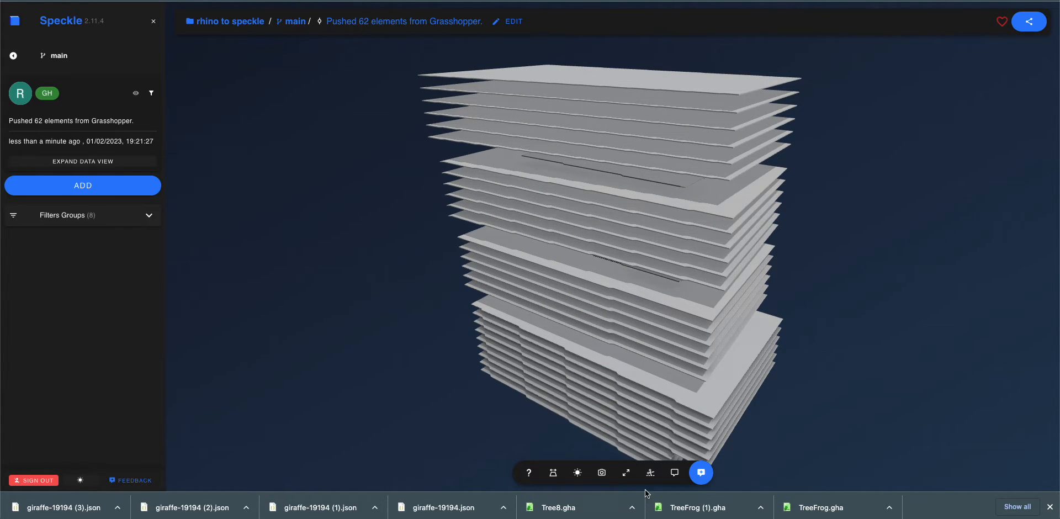
mouse_move(909, 377)
mouse_down()
mouse_move(772, 342)
mouse_move(691, 338)
mouse_move(916, 362)
mouse_move(589, 370)
mouse_move(656, 369)
mouse_move(712, 403)
mouse_move(712, 422)
mouse_move(525, 307)
mouse_move(520, 291)
mouse_move(540, 296)
mouse_move(529, 322)
mouse_move(631, 294)
mouse_up()
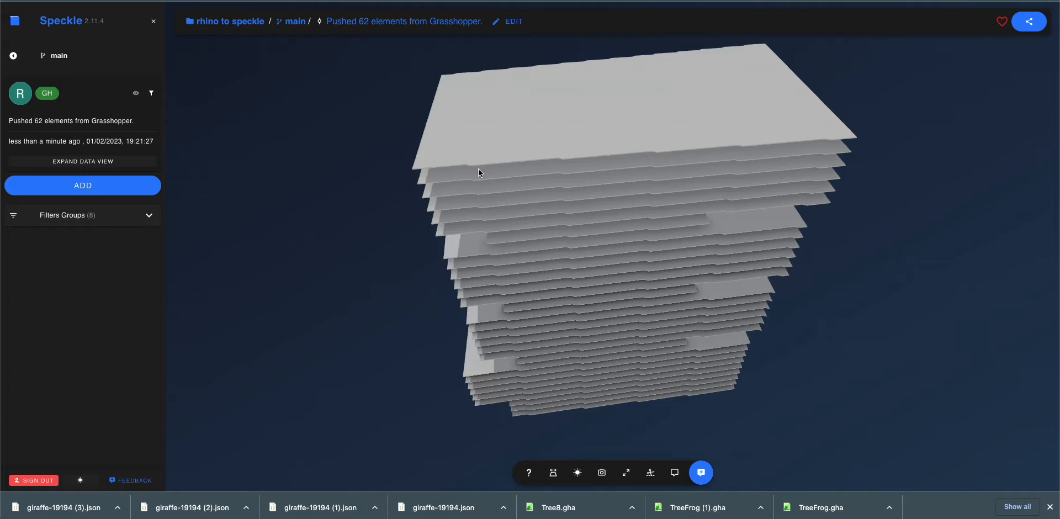
Switch back to Rhino, examine the Grasshopper definition and the slab model with Grasshopper minimized, and restore the Grasshopper window
key(super+Tab)
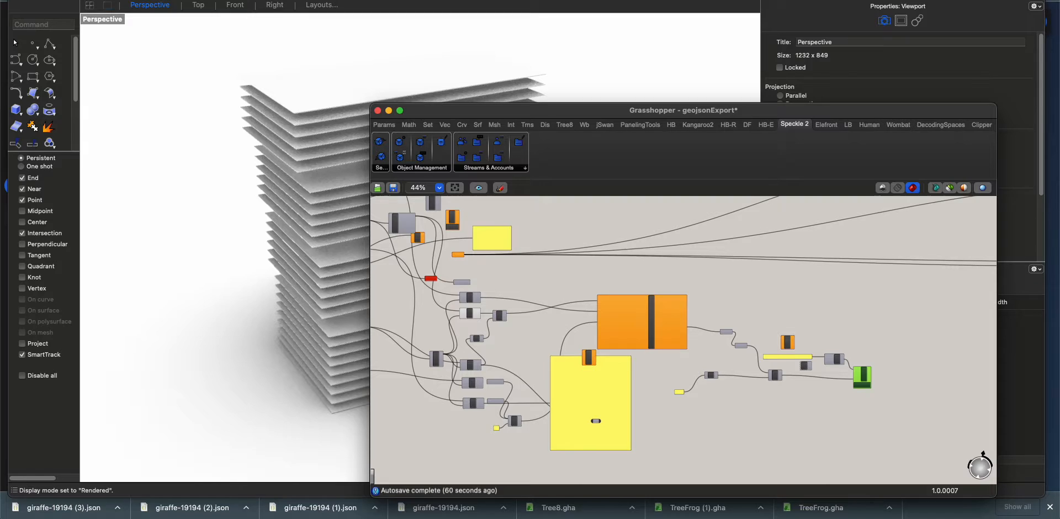
right_drag(560, 332, 635, 316)
right_drag(568, 323, 616, 355)
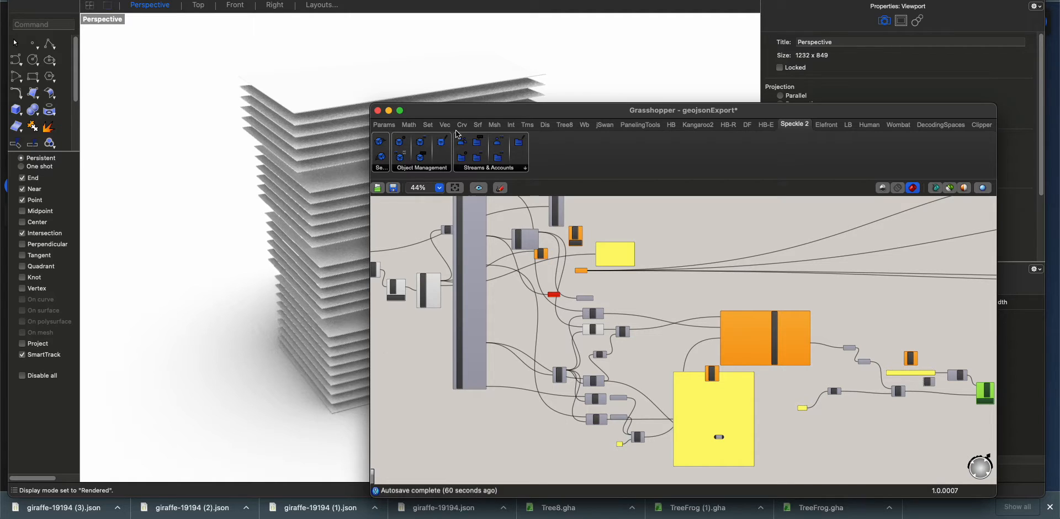
double_click(467, 115)
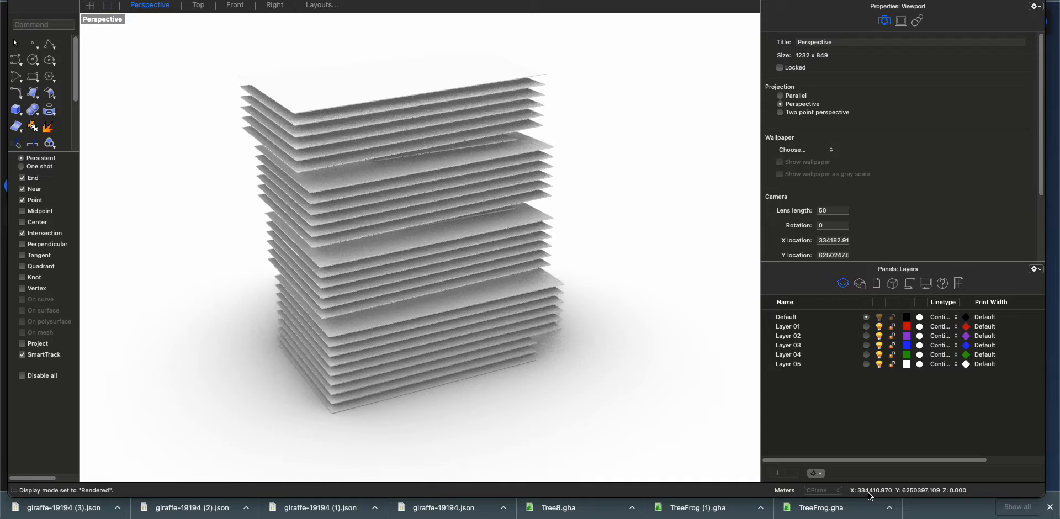
right_drag(615, 324, 579, 442)
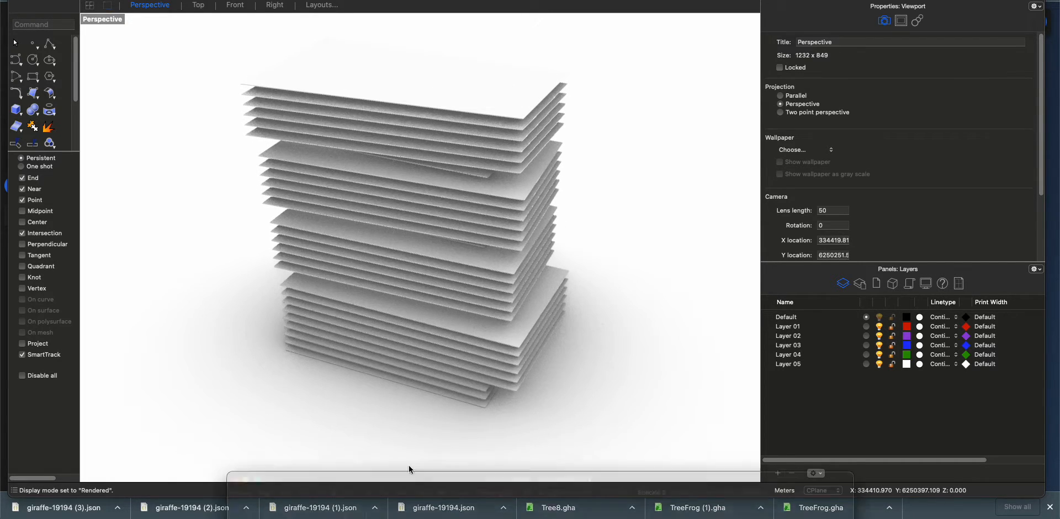
click(433, 511)
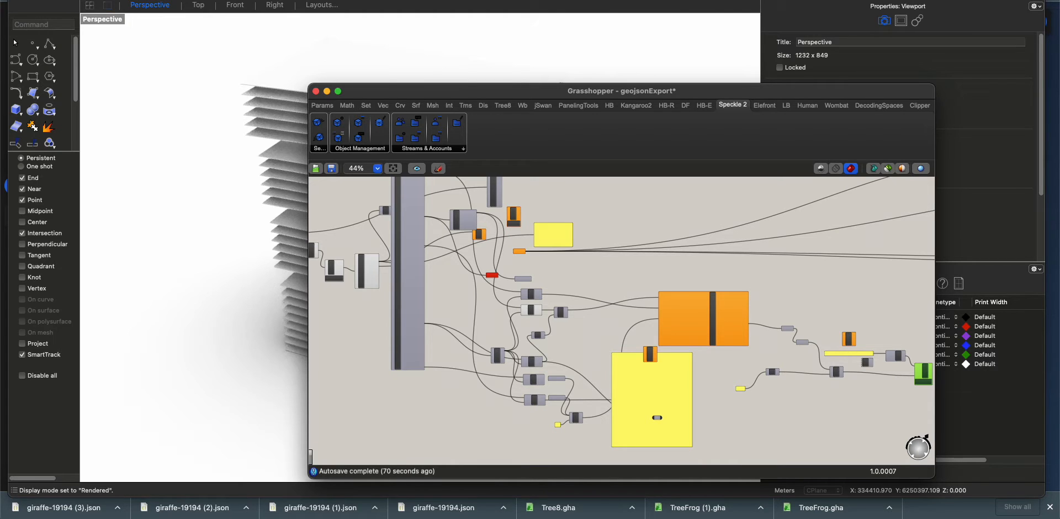
Return to the Speckle viewer and inspect the sent tower from several sides
key(super+Tab)
drag(339, 311, 413, 271)
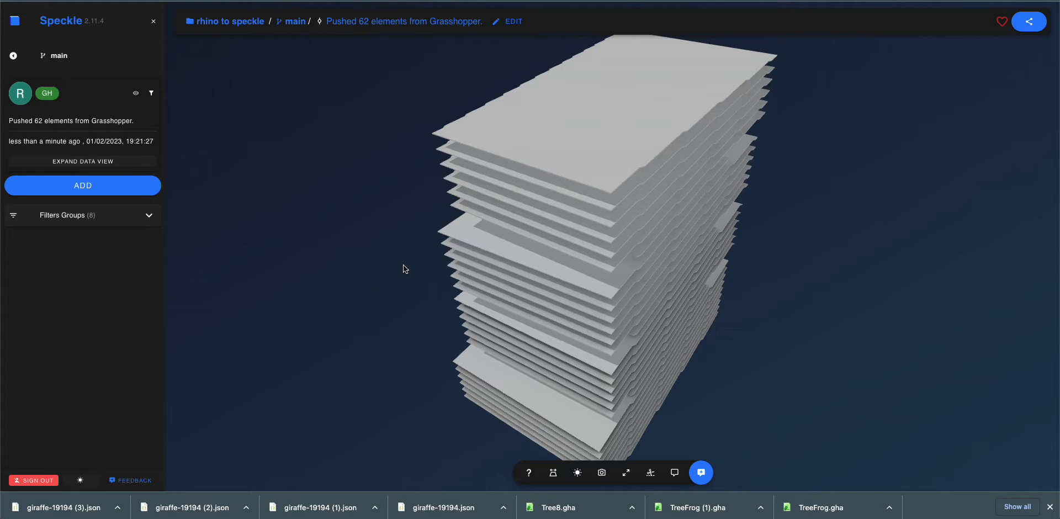
mouse_move(618, 374)
mouse_down()
mouse_move(499, 326)
mouse_move(346, 323)
mouse_move(261, 351)
mouse_move(749, 313)
mouse_move(566, 320)
mouse_move(485, 340)
mouse_move(748, 317)
mouse_move(685, 312)
mouse_move(721, 273)
mouse_move(801, 267)
mouse_move(784, 300)
mouse_up()
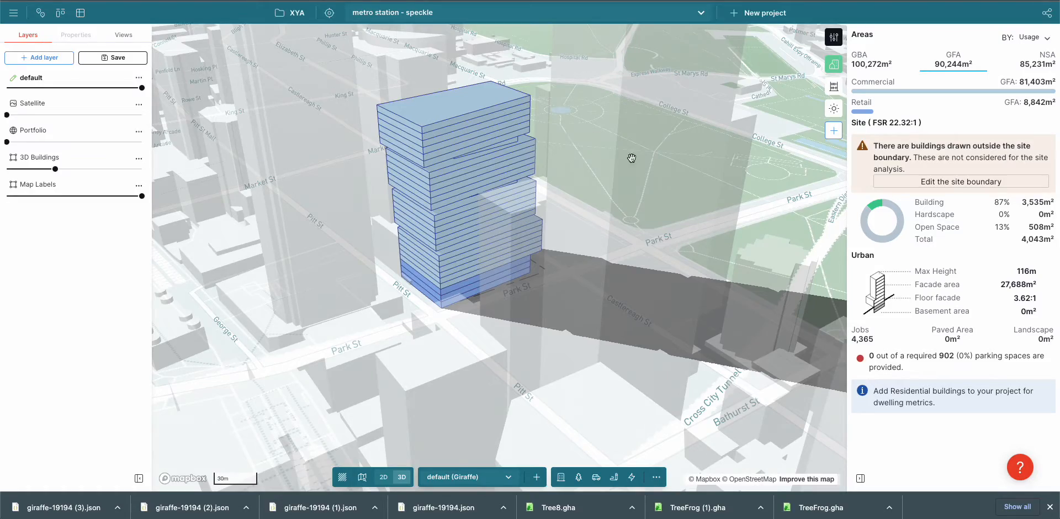
Switch to the Giraffe project "metro station - speckle", reduce the Map Labels opacity to zero and raise the 3D Buildings opacity
right_drag(688, 185, 694, 240)
scroll(708, 221, down, 2)
scroll(692, 218, down, 3)
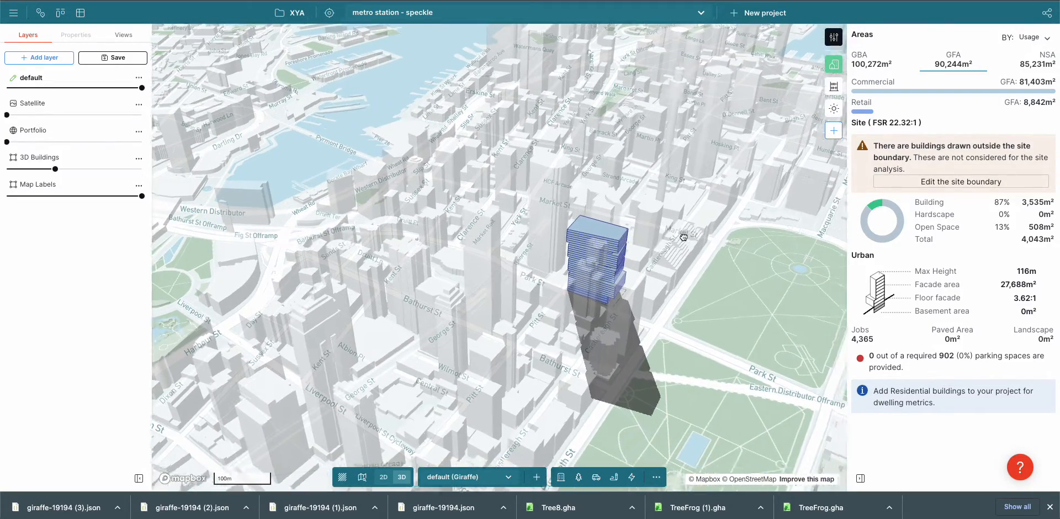
drag(694, 239, 628, 220)
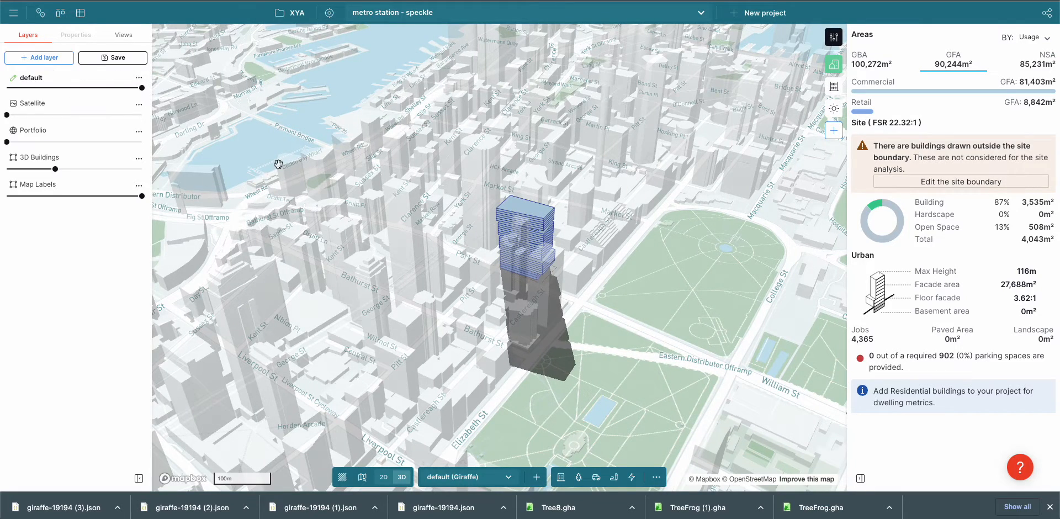
right_drag(618, 248, 576, 207)
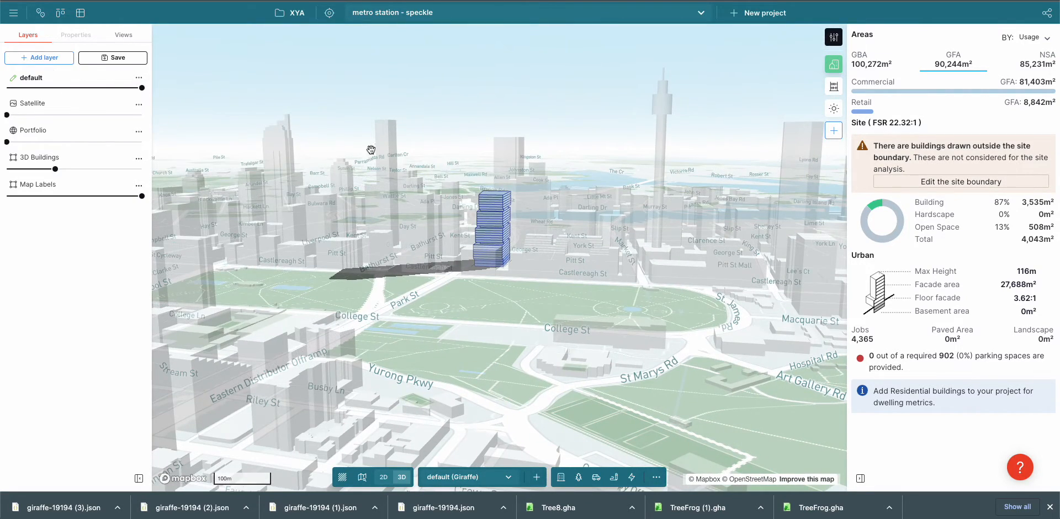
drag(55, 169, 2, 197)
right_drag(376, 209, 475, 255)
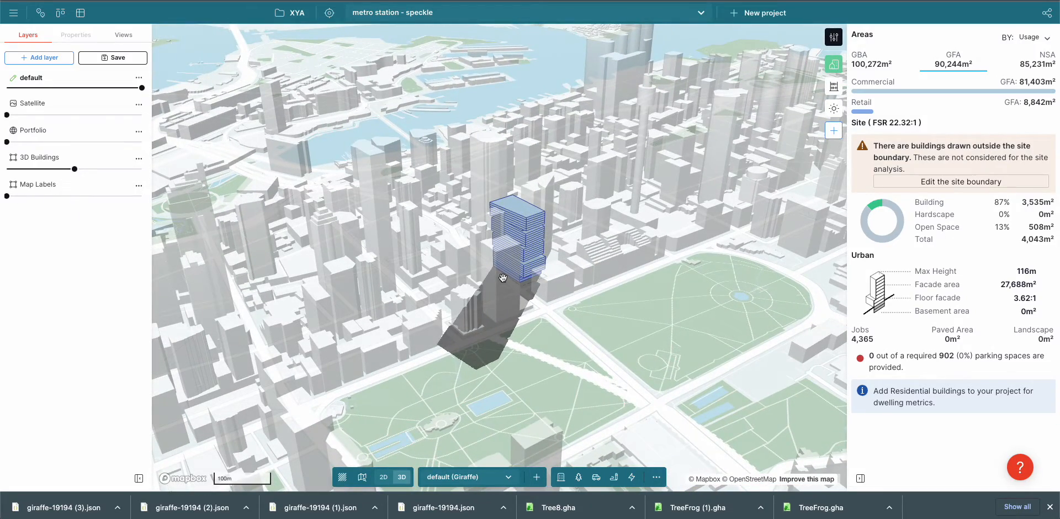
Select the tower in the Giraffe scene and slightly adjust the outline of one of its building sections
scroll(503, 277, up, 5)
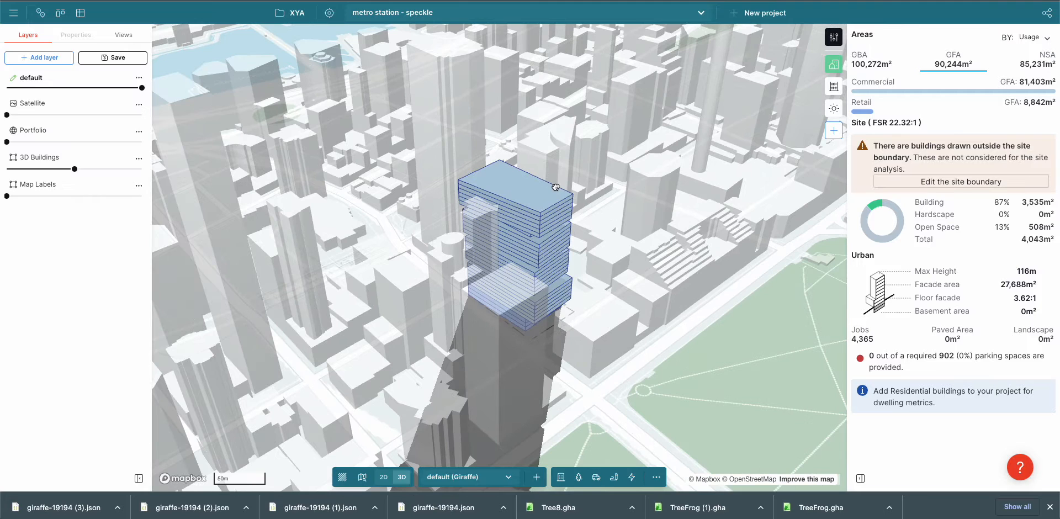
click(555, 187)
scroll(562, 301, up, 3)
drag(558, 318, 554, 318)
click(573, 252)
click(568, 250)
drag(557, 319, 556, 318)
click(611, 308)
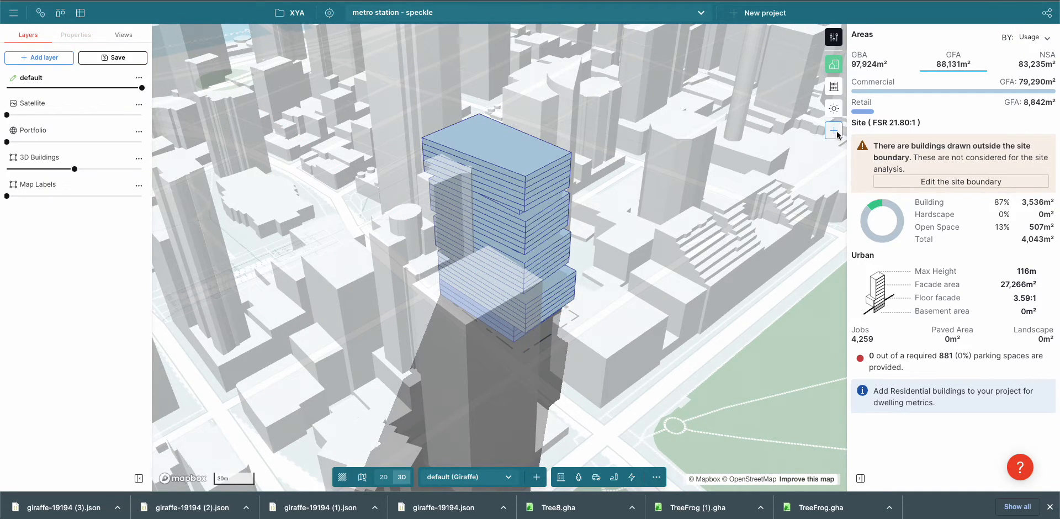
Select all the tower's building features together and add the Corners geometry property to them
click(14, 11)
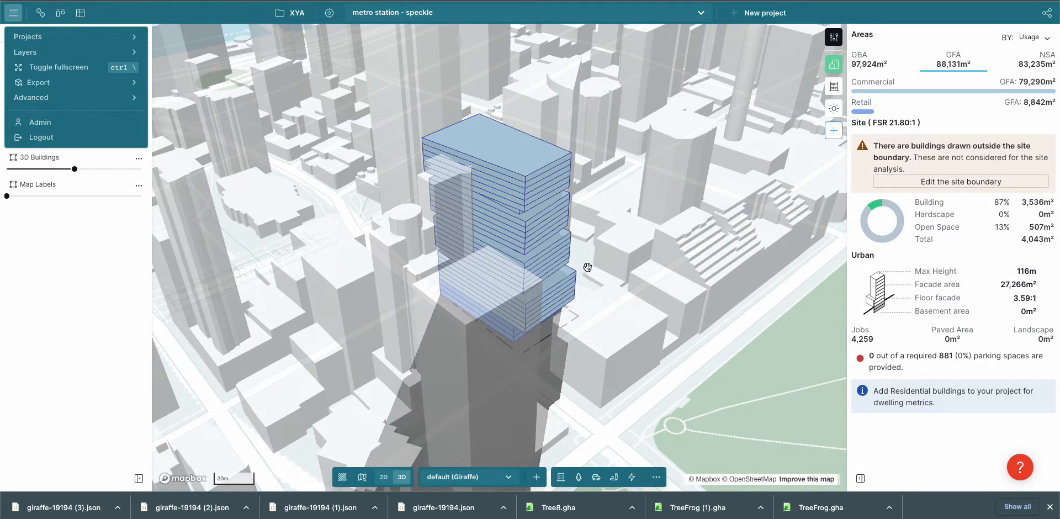
click(611, 358)
shift+drag(624, 370, 374, 127)
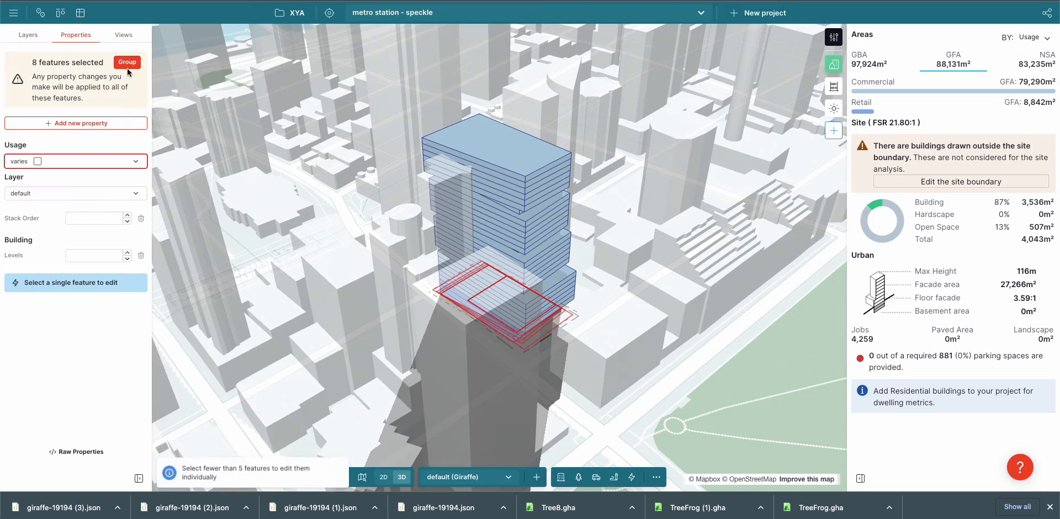
click(77, 127)
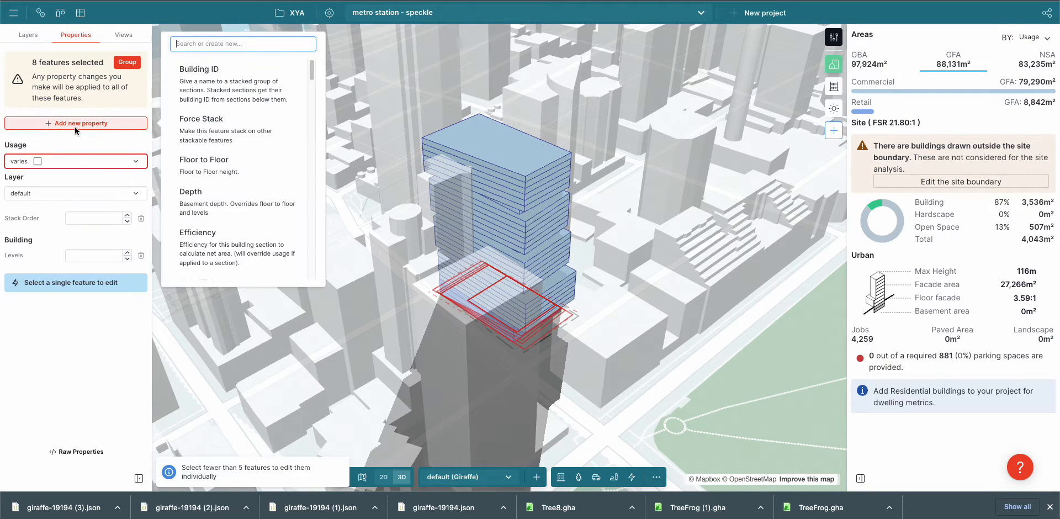
text(con)
key(BackSpace)
text(r)
click(220, 77)
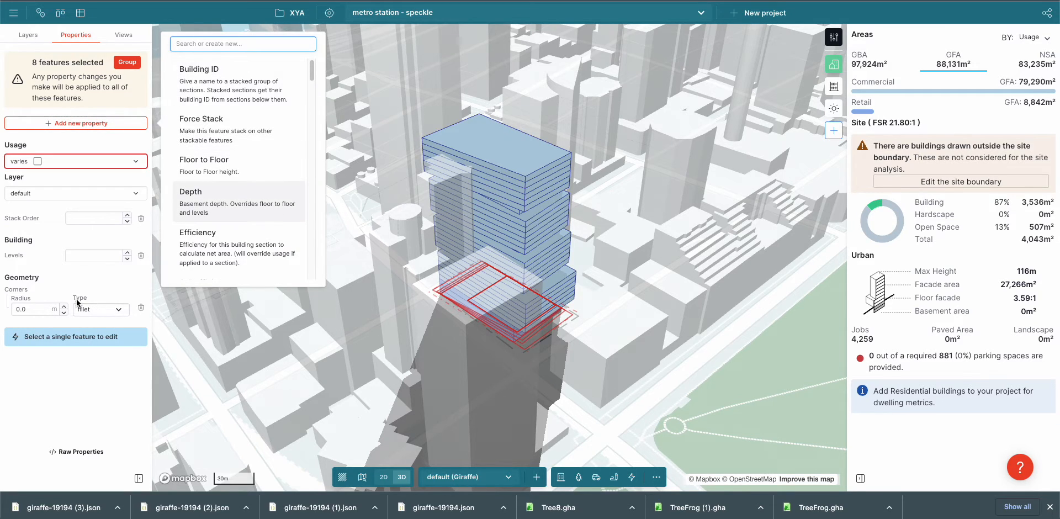
Increase the fillet corner radius of the selected features and view the rounded tower from another side
click(30, 310)
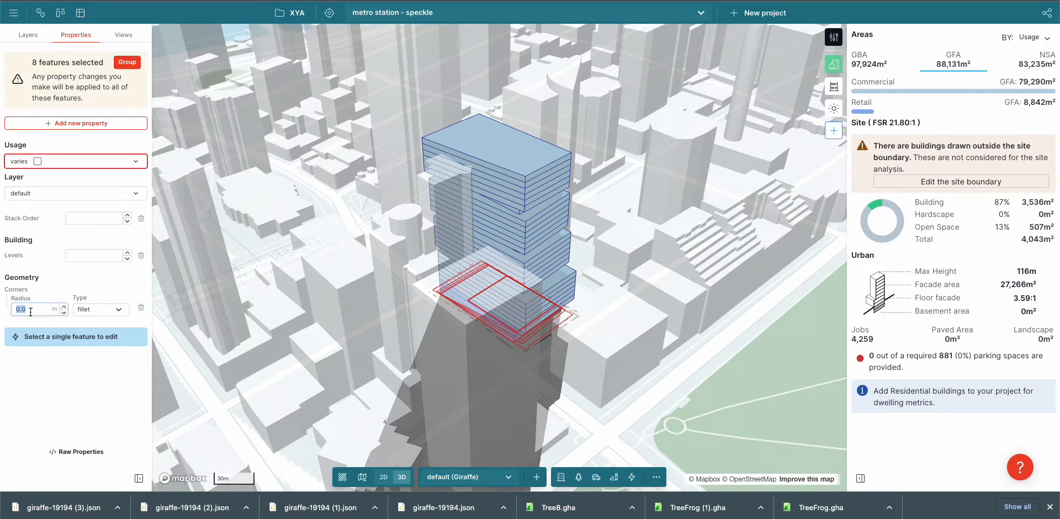
click(317, 213)
right_drag(317, 214, 377, 223)
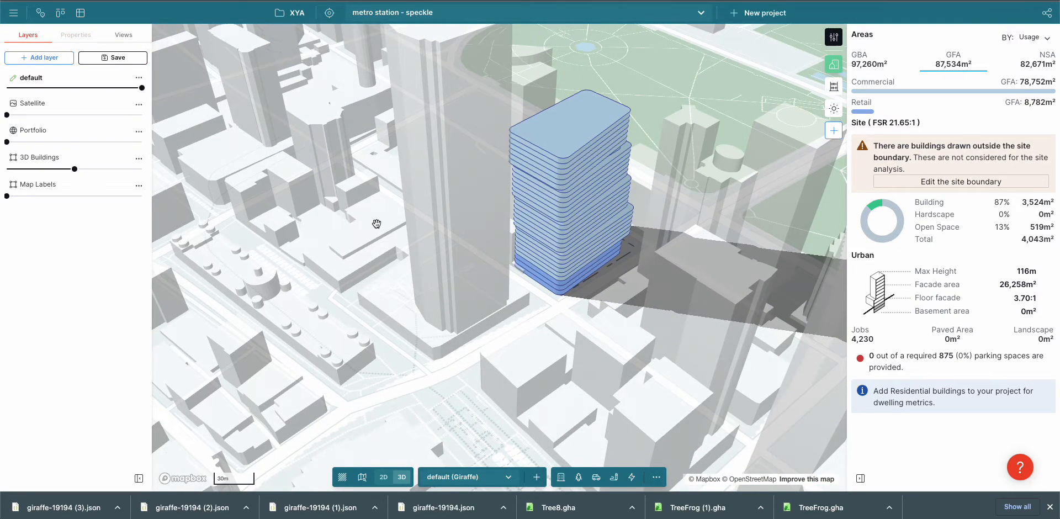
Export the modified Giraffe project as GeoJSON (GIS format)
click(14, 13)
click(51, 84)
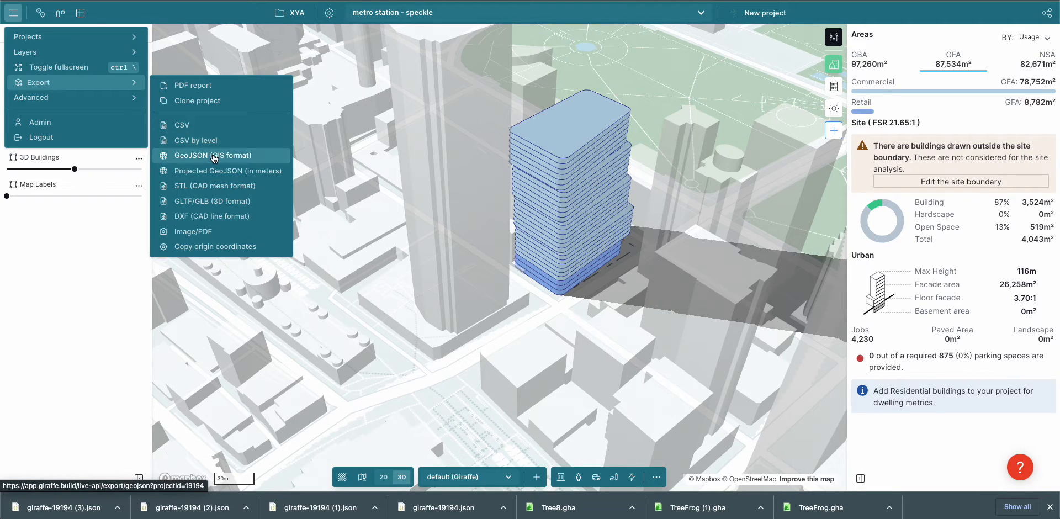
click(218, 158)
Switch to QGIS and replace the giraffe-19194 (3) layer with the newly exported giraffe-19194 (4) file
key(super+Tab)
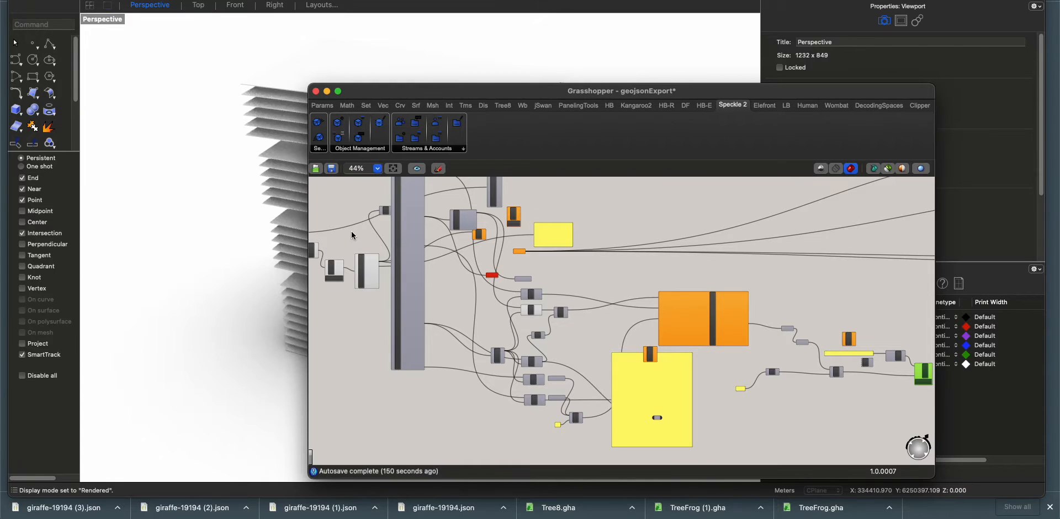
key(super+Tab)
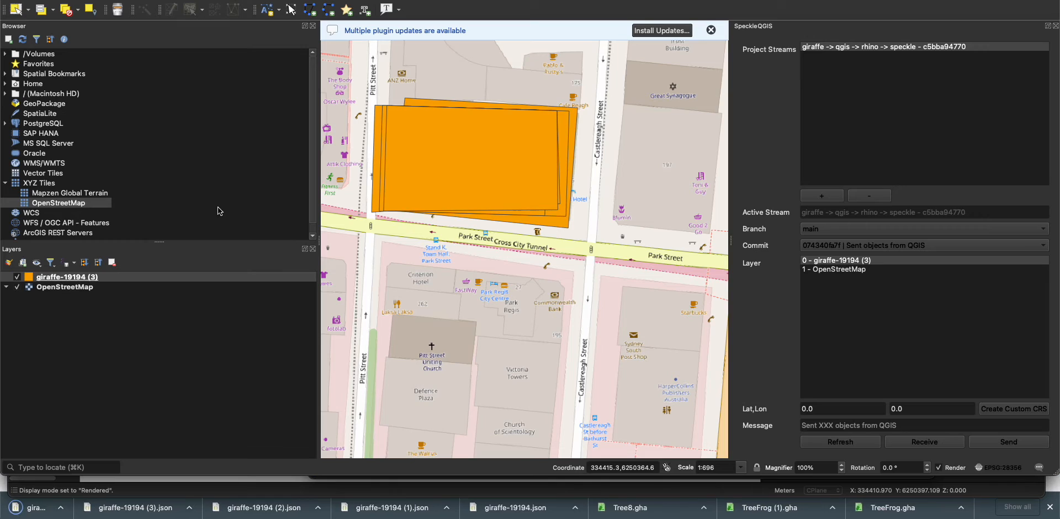
right_click(53, 283)
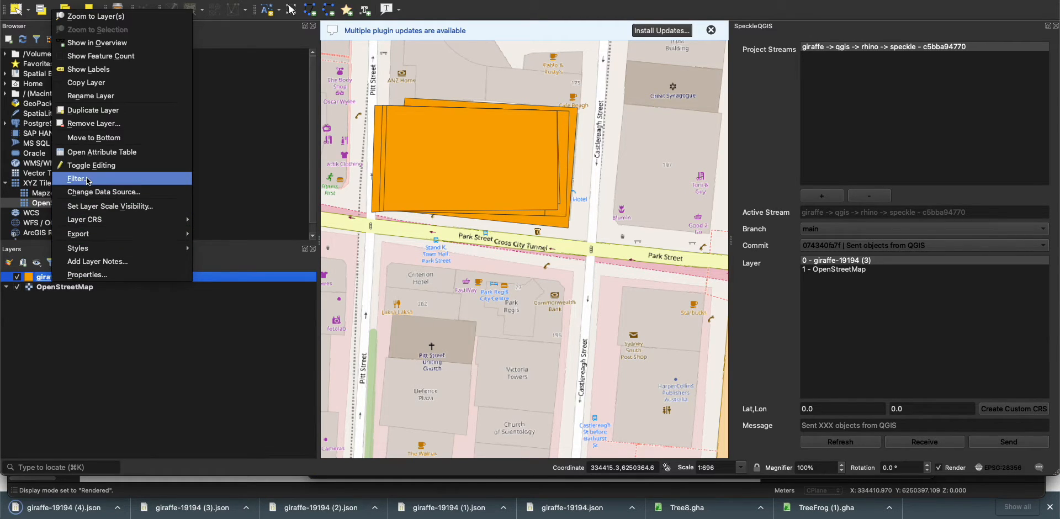
click(95, 123)
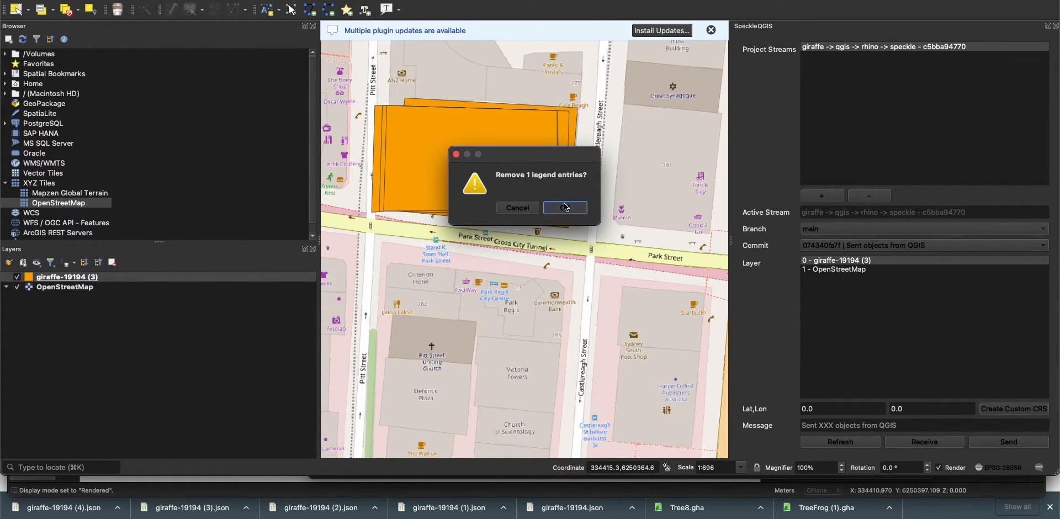
click(547, 206)
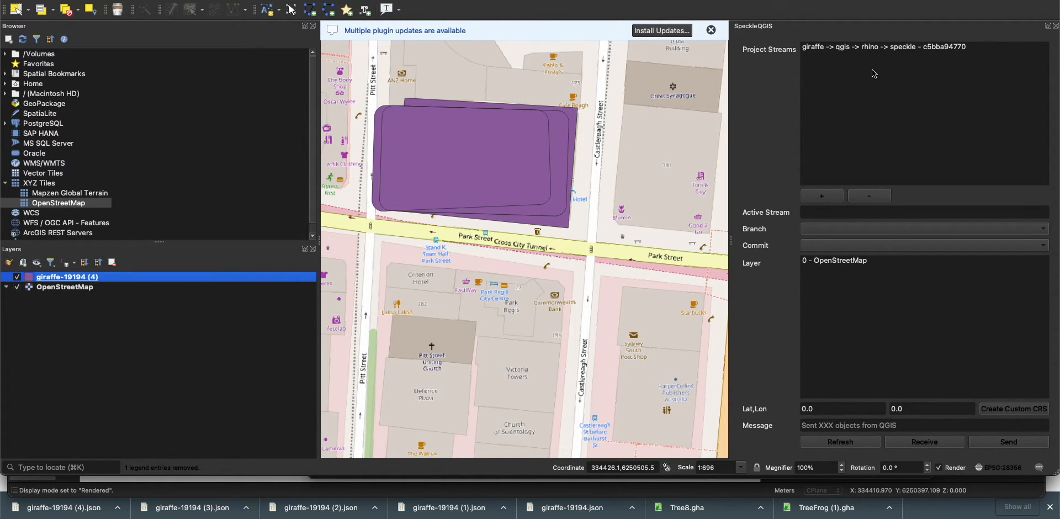
Refresh the SpeckleQGIS layer list and send giraffe-19194 (4) to the stream "giraffe -> qgis -> rhino -> speckle"
click(884, 48)
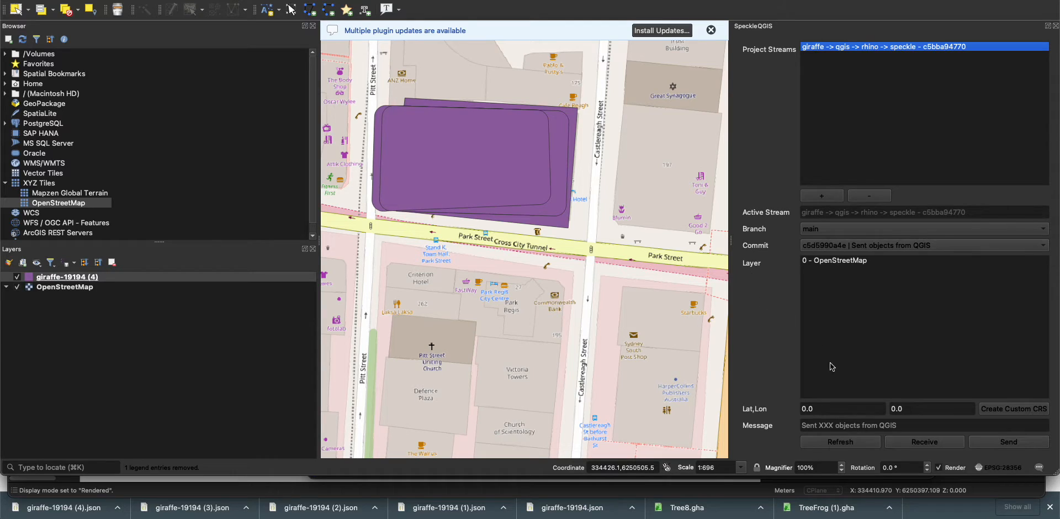
click(827, 445)
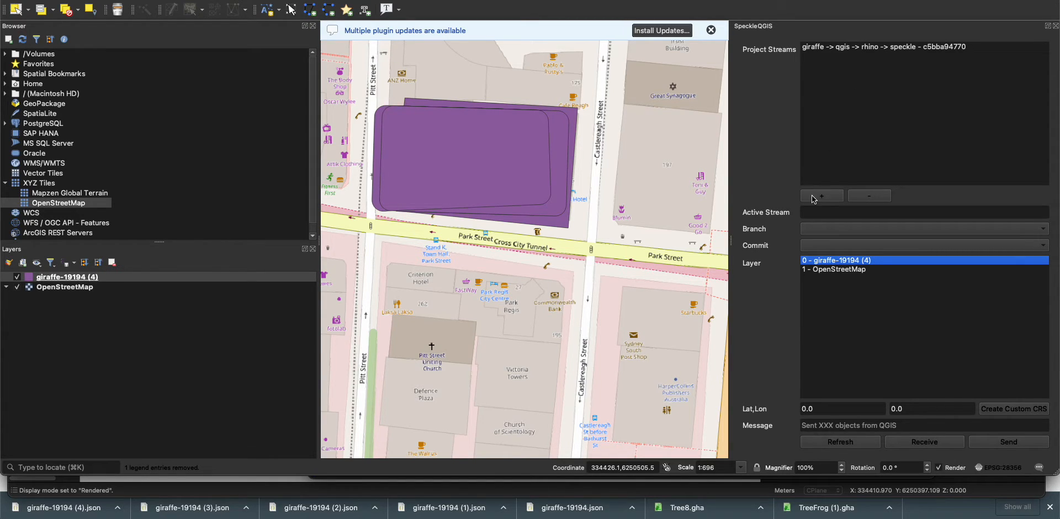
click(853, 48)
click(1001, 444)
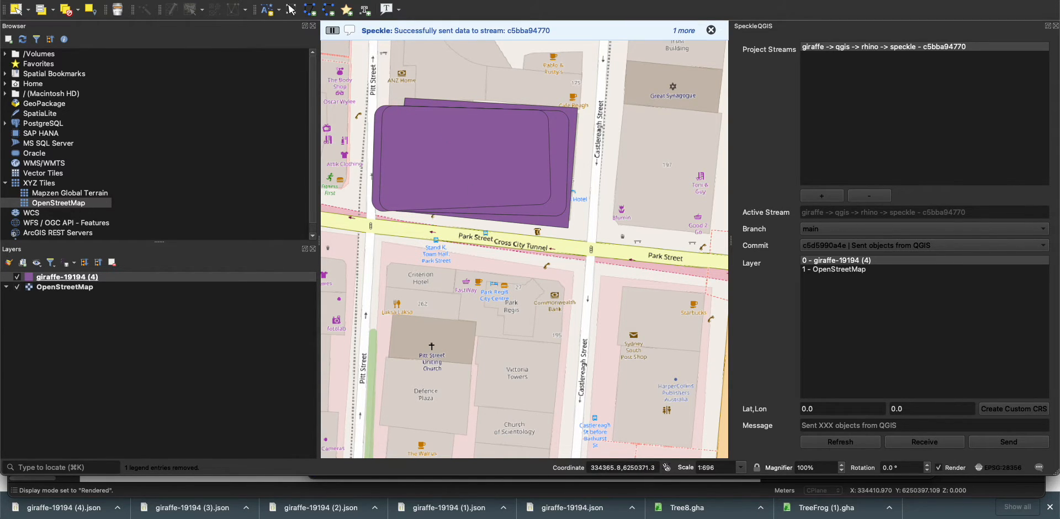
Switch to Rhino, receive the updated stream in Grasshopper and follow the definition through to the slab components
key(super+Tab)
right_drag(457, 307, 602, 332)
scroll(405, 246, up, 5)
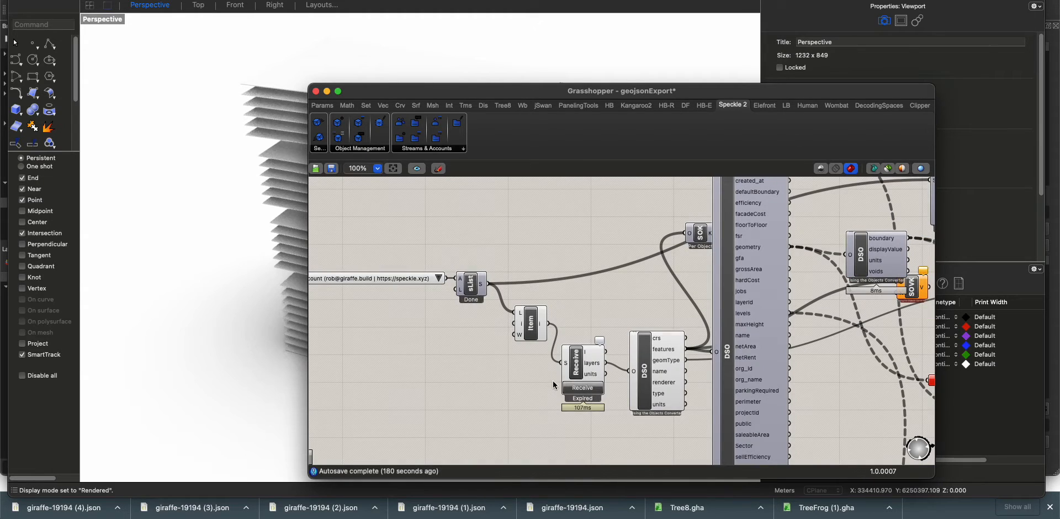
click(582, 389)
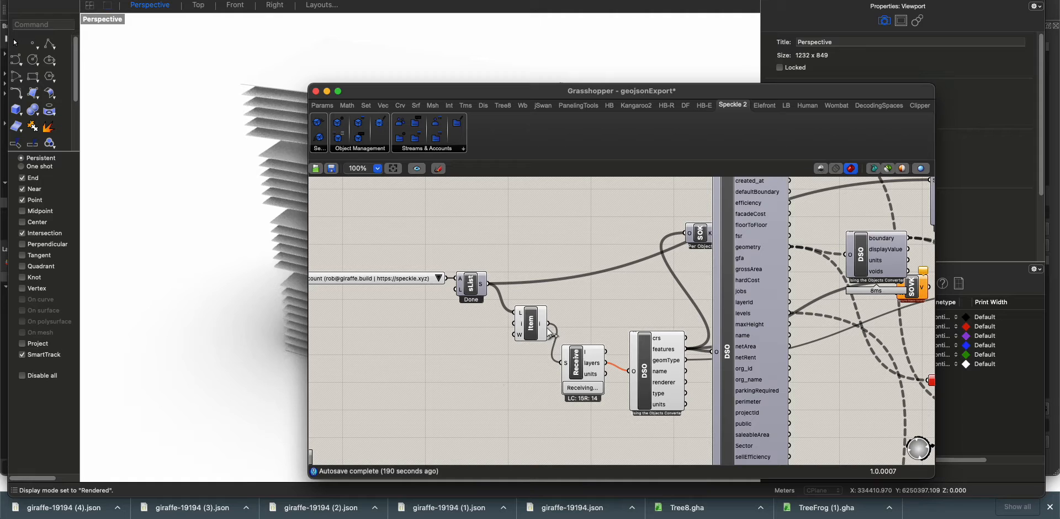
mouse_move(484, 288)
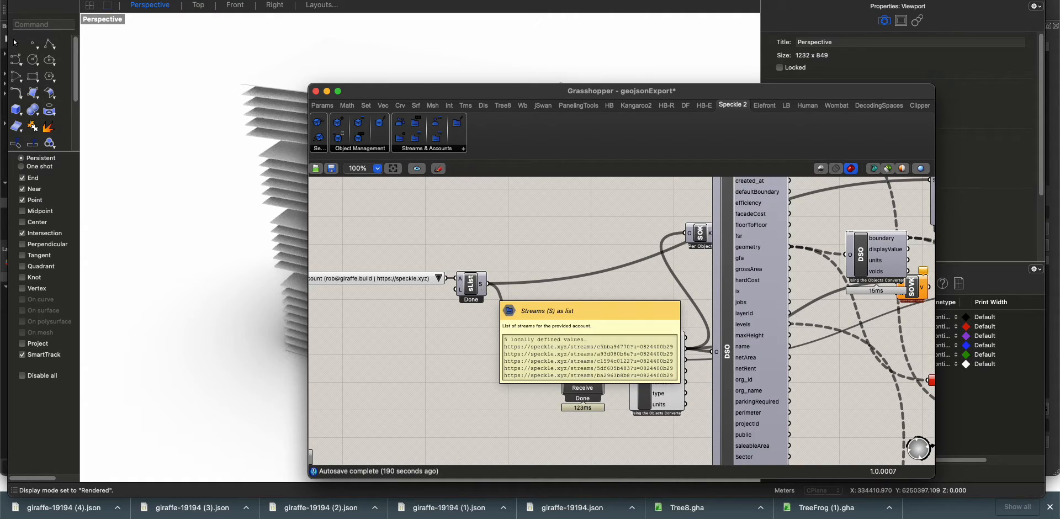
scroll(622, 310, down, 3)
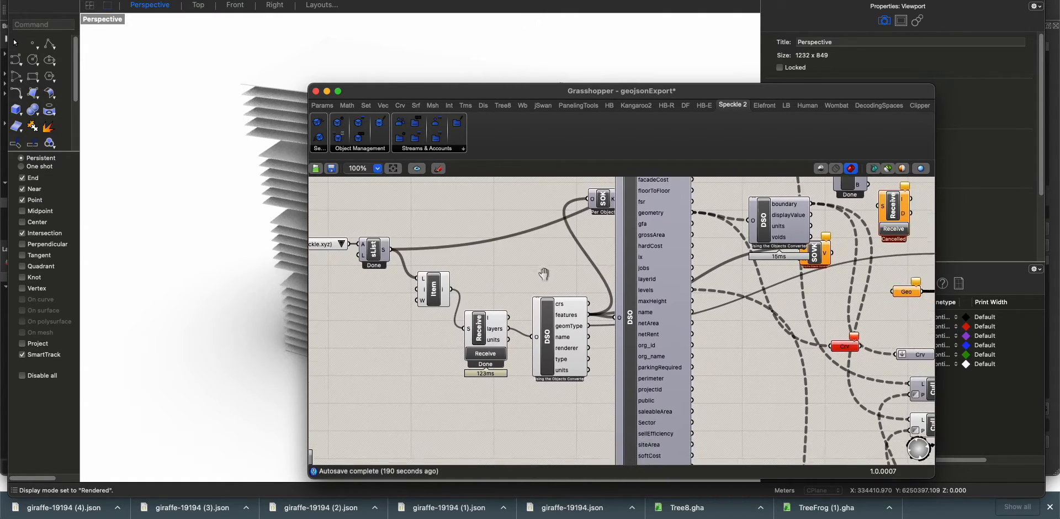
right_drag(740, 348, 401, 278)
right_drag(846, 327, 674, 320)
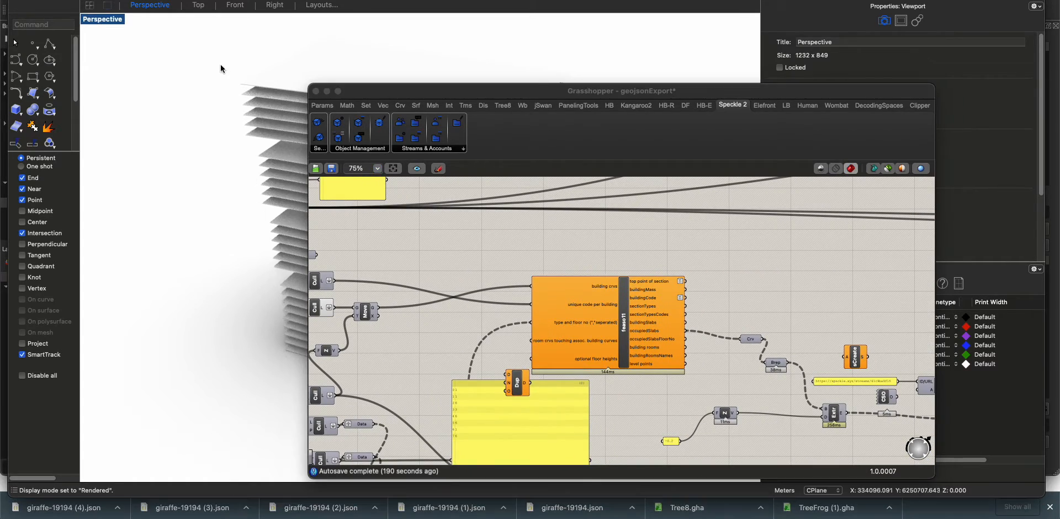
Delete the old baked slabs from the Rhino model, moving the Grasshopper window aside to reach the remaining ones
drag(271, 57, 199, 63)
key(Delete)
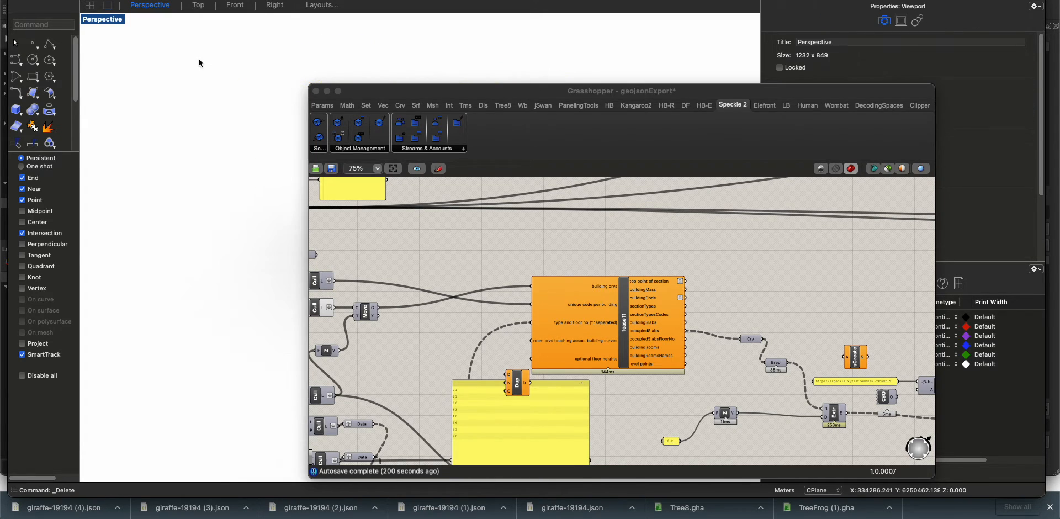
drag(368, 93, 535, 114)
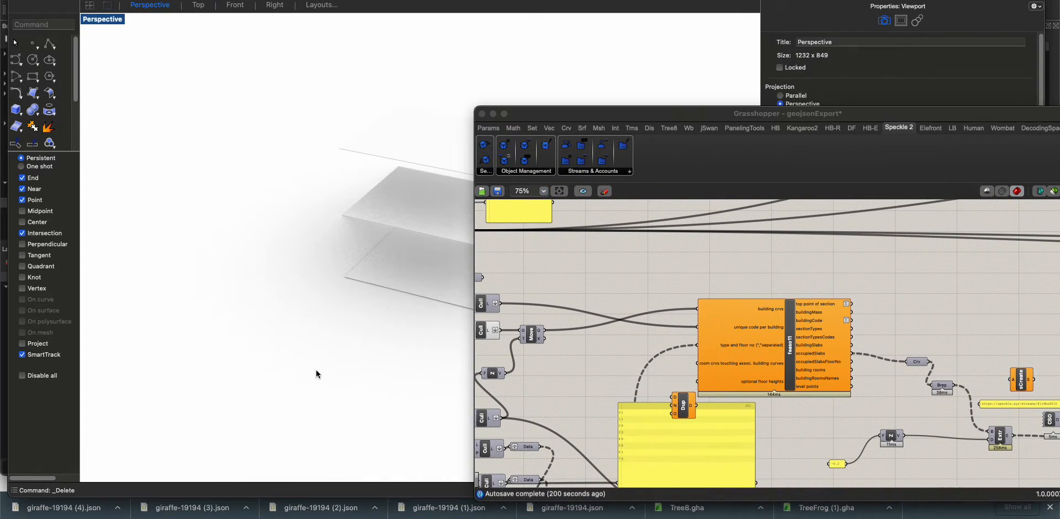
drag(370, 348, 277, 64)
key(Delete)
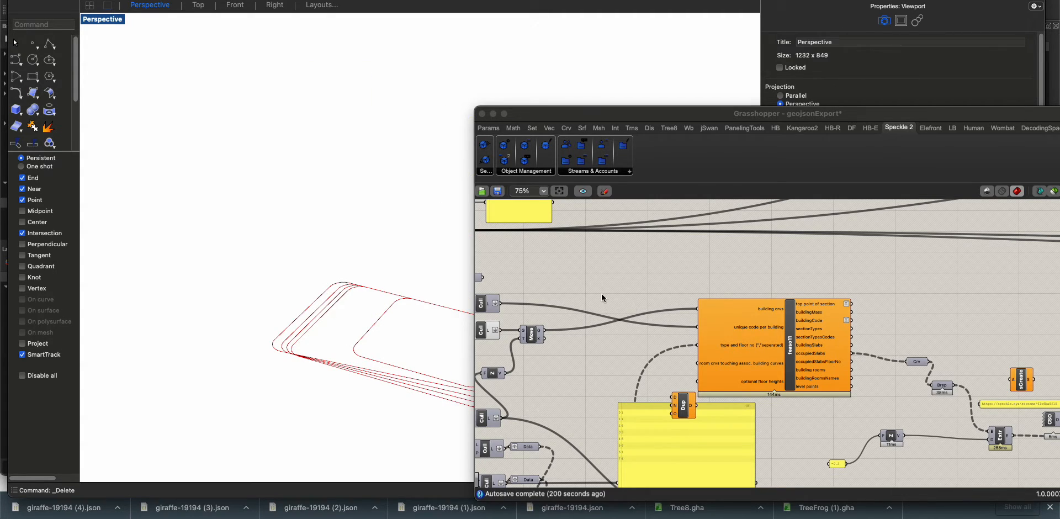
Turn on the preview of the Brep slab component and send the extruded slabs to Speckle
click(482, 337)
scroll(807, 299, right, 10)
scroll(808, 299, down, 2)
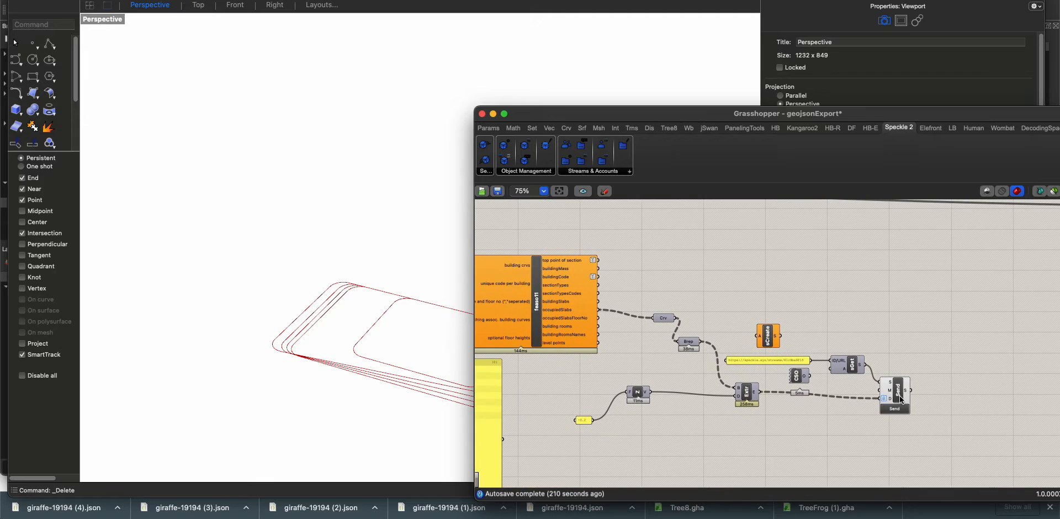
middle_click(716, 314)
click(706, 299)
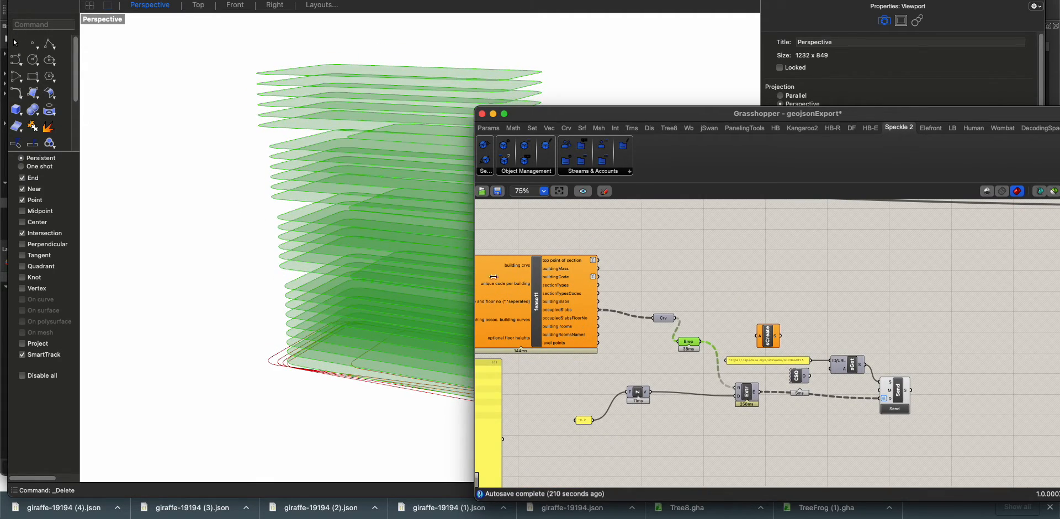
click(896, 422)
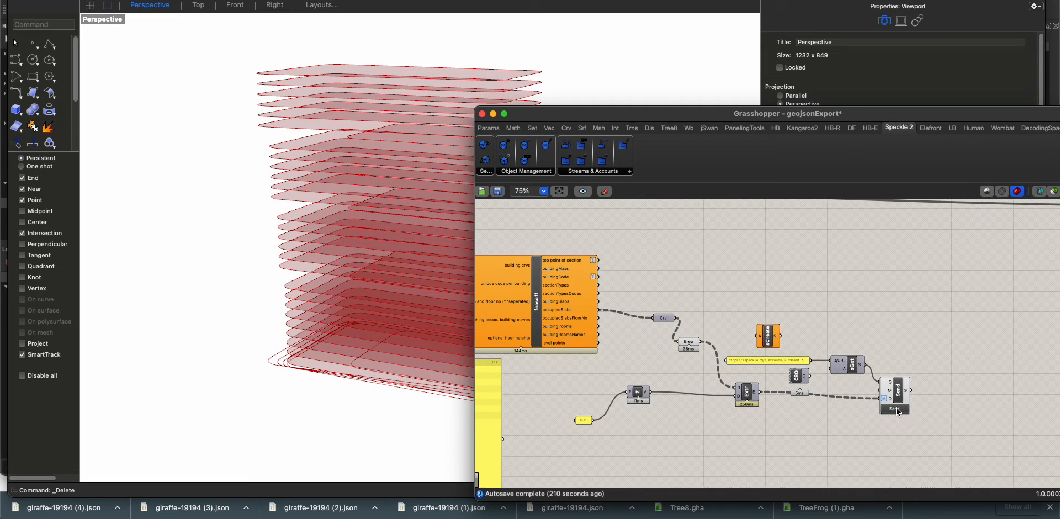
Switch to the Speckle viewer of the "rhino to speckle" stream and open the newly created commit
key(super+Tab)
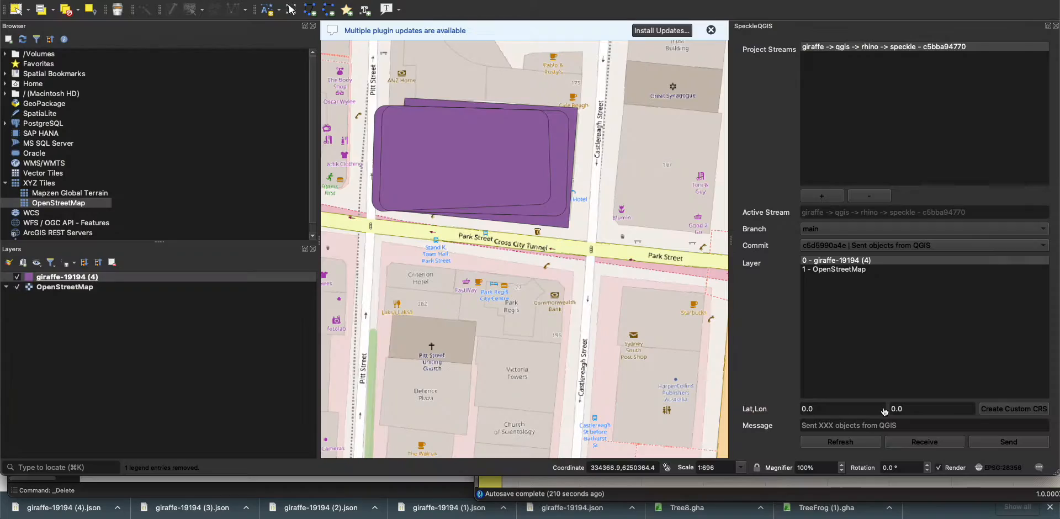
key(super+Tab)
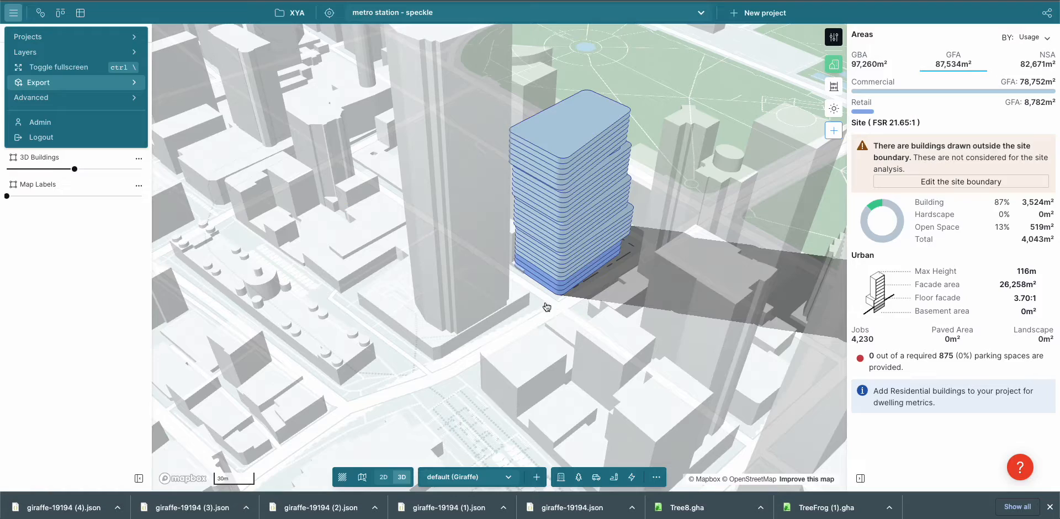
key(super+Tab)
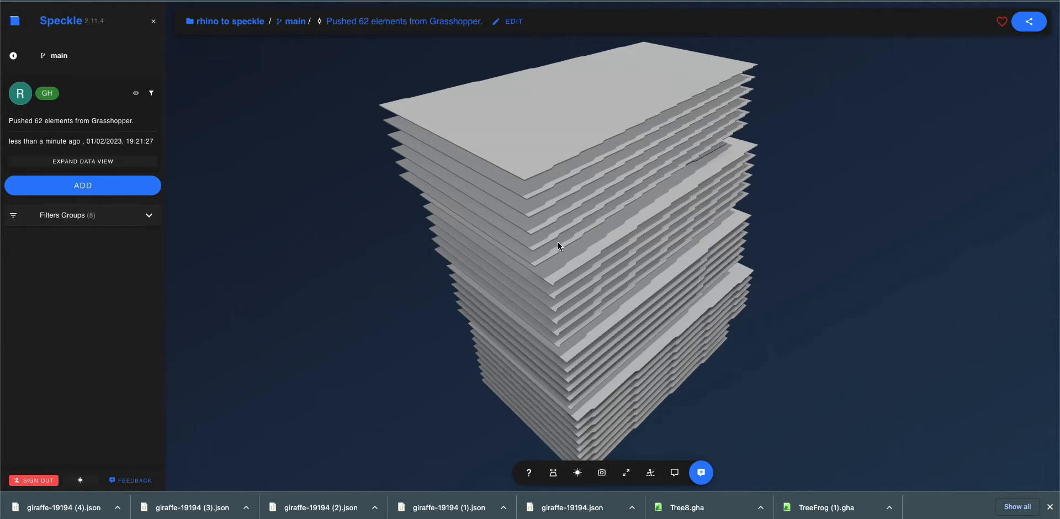
drag(559, 243, 677, 314)
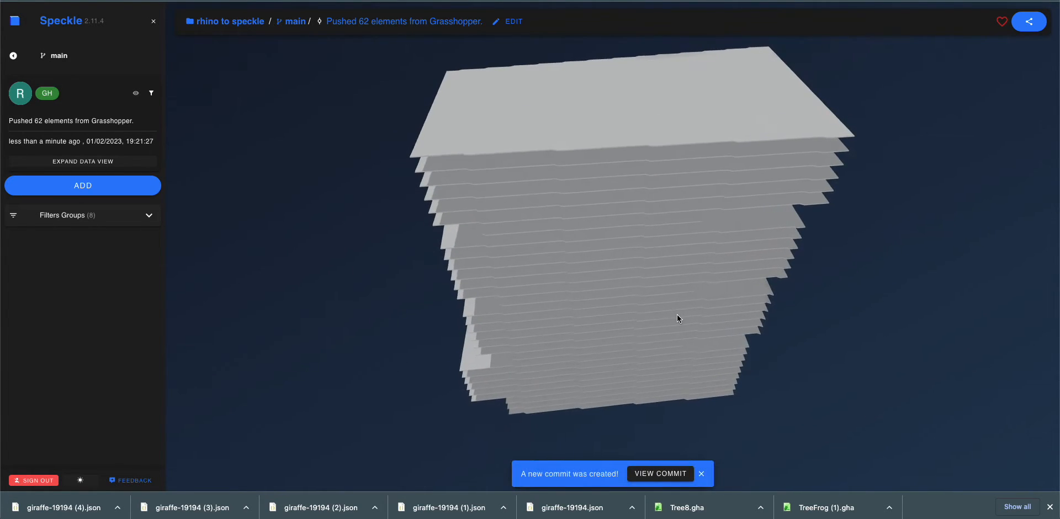
click(682, 474)
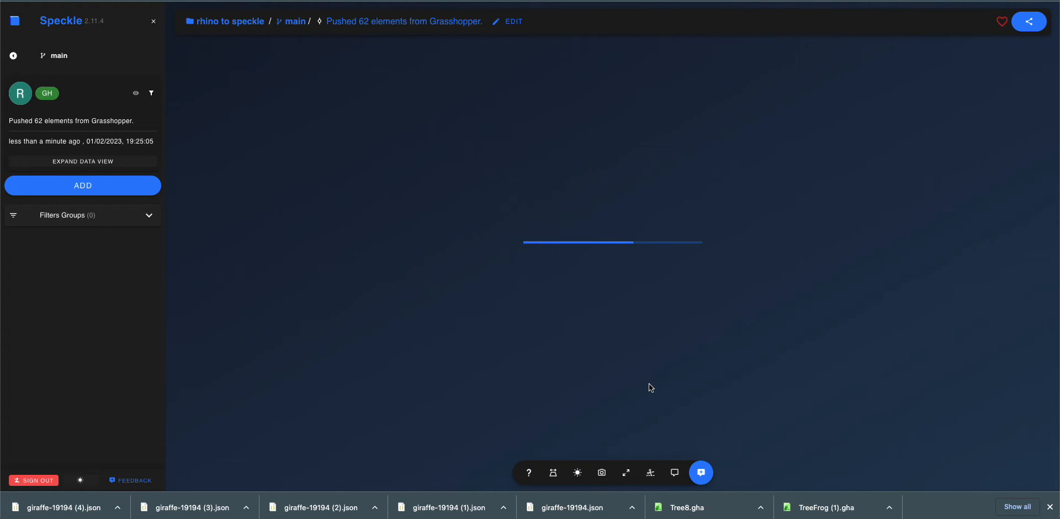
Inspect the rounded slab tower in Speckle from several sides and compare it with the Giraffe model
drag(648, 380, 582, 308)
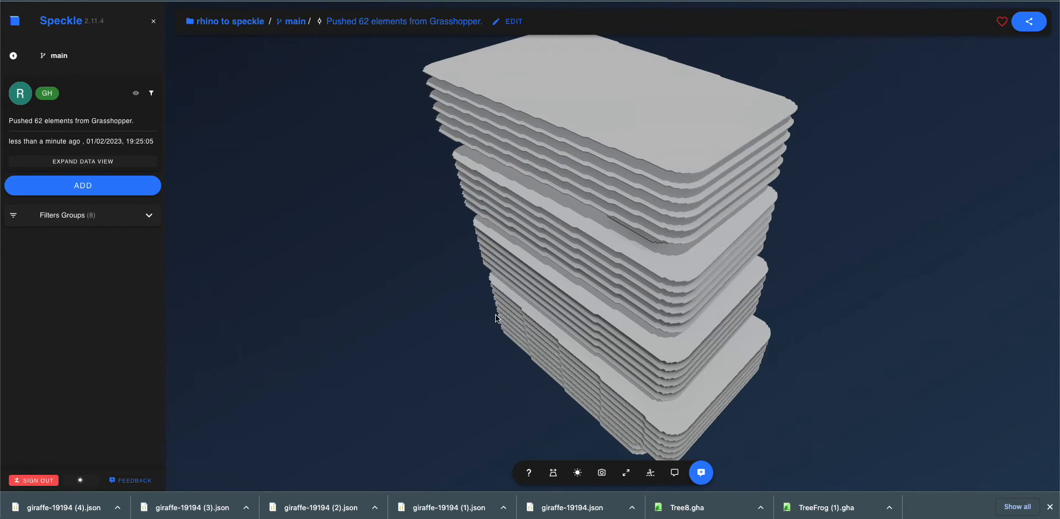
mouse_move(449, 325)
mouse_down()
mouse_move(455, 334)
mouse_move(497, 300)
mouse_move(412, 303)
mouse_move(468, 302)
mouse_up()
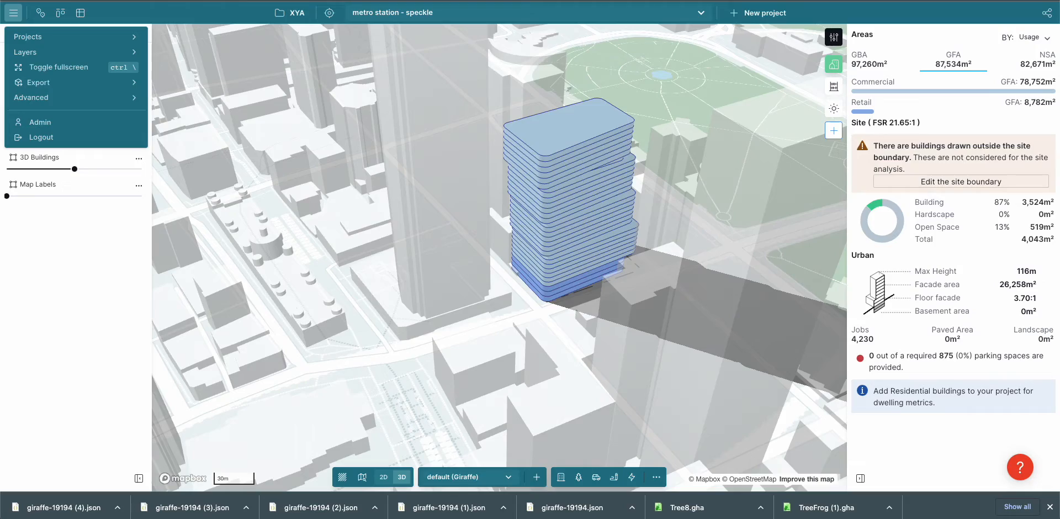
right_drag(730, 243, 627, 239)
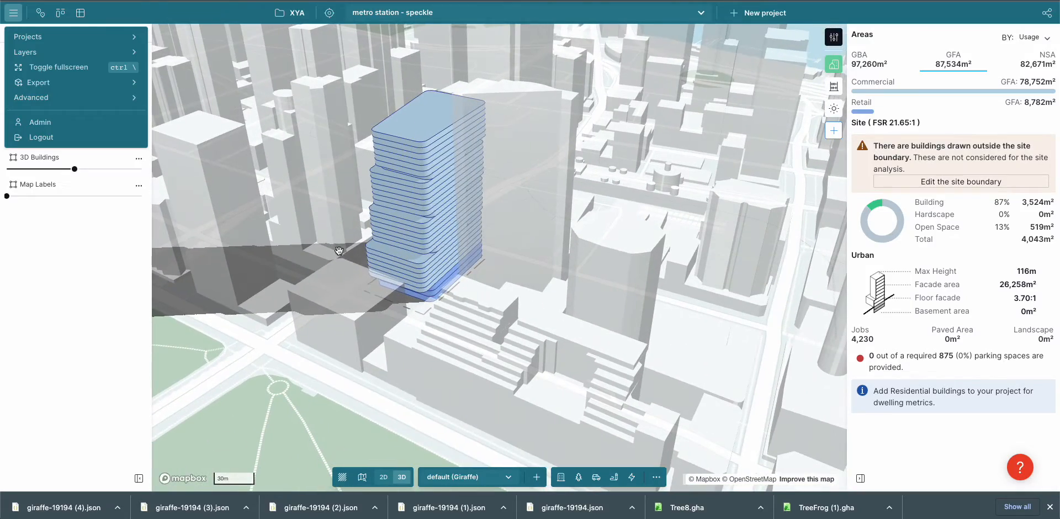
right_drag(356, 266, 441, 299)
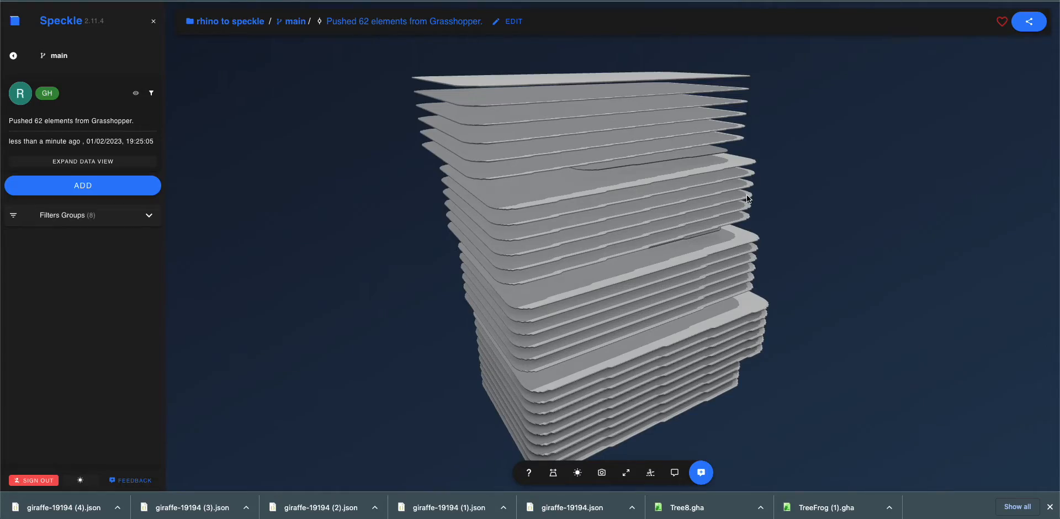